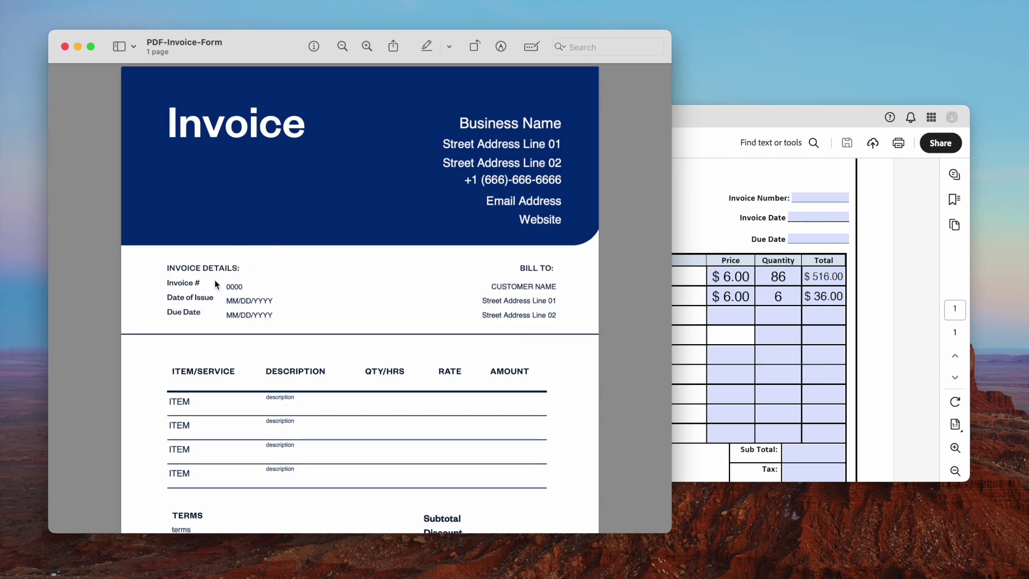
{"action": "scroll", "coordinate": [233, 286], "scroll_direction": "down", "scroll_amount": 3}
{"action": "scroll", "coordinate": [234, 286], "scroll_direction": "up", "scroll_amount": 3}
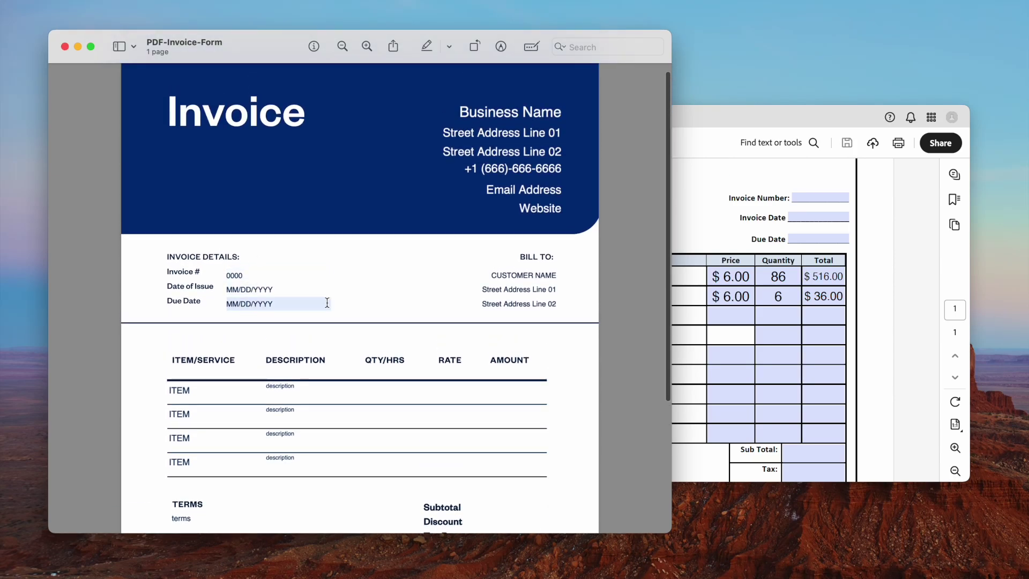
- Change the Acrobat invoice quantities to 100 and 30, making the totals $600 and $180
{"action": "left_click", "coordinate": [709, 119]}
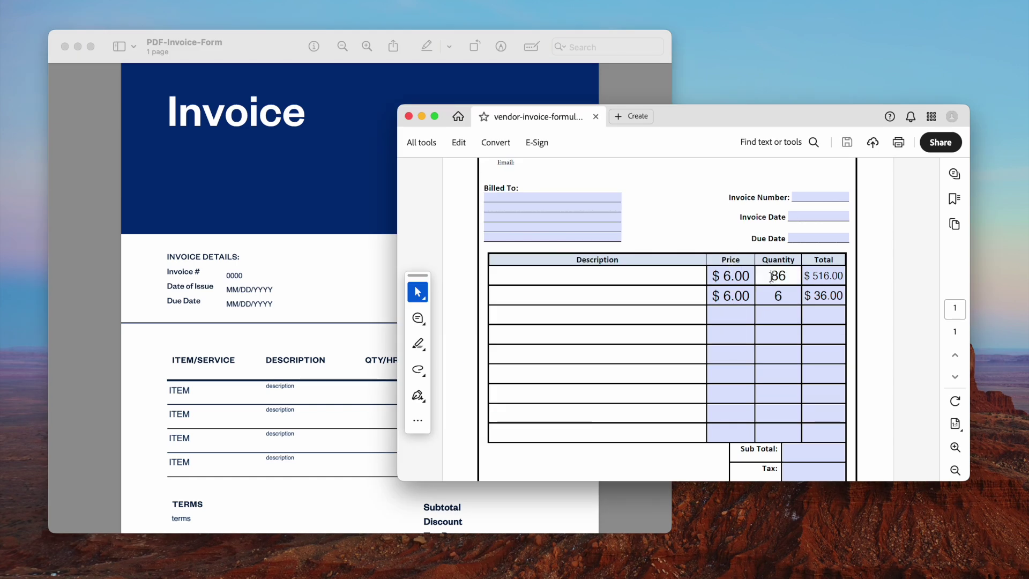
{"action": "scroll", "coordinate": [794, 275], "scroll_direction": "down", "scroll_amount": 5}
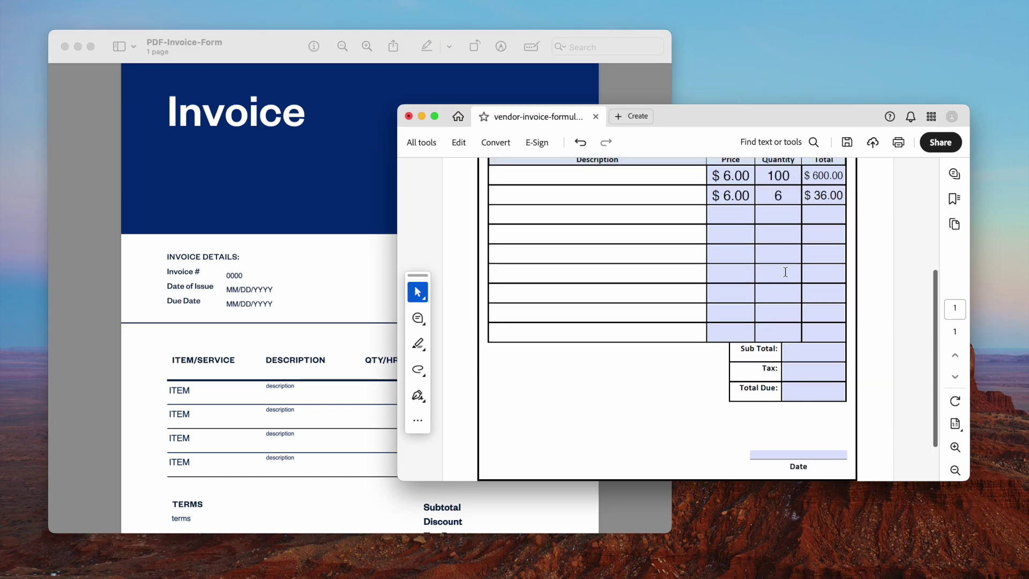
{"action": "scroll", "coordinate": [794, 275], "scroll_direction": "up", "scroll_amount": 3}
{"action": "double_click", "coordinate": [777, 244]}
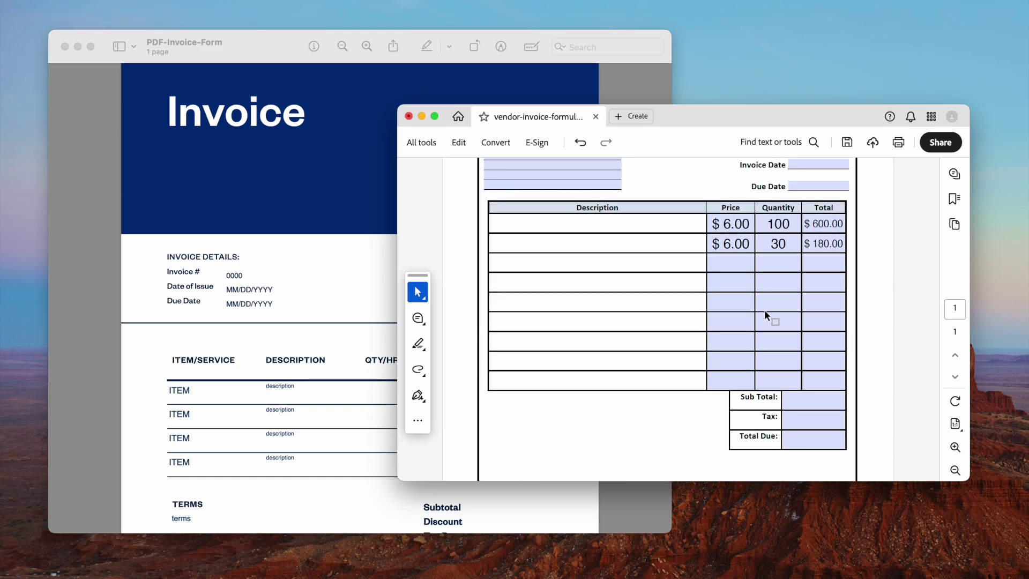
{"action": "scroll", "coordinate": [765, 314], "scroll_direction": "up", "scroll_amount": 2}
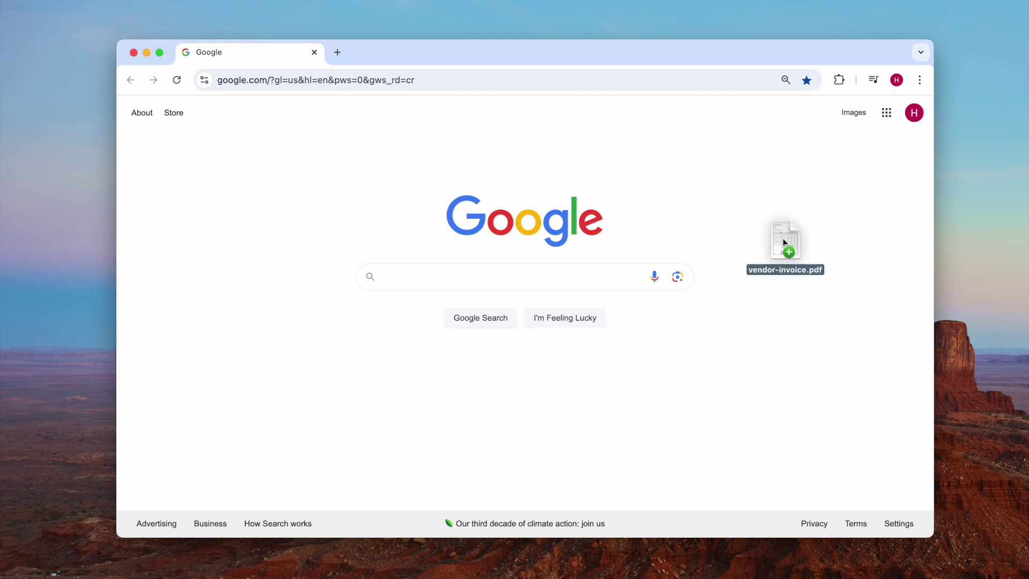
- Open vendor-invoice.pdf in Chrome and fill in Billed To, the invoice number and the invoice date
{"action": "left_click_drag", "start_coordinate": [918, 248], "coordinate": [782, 238]}
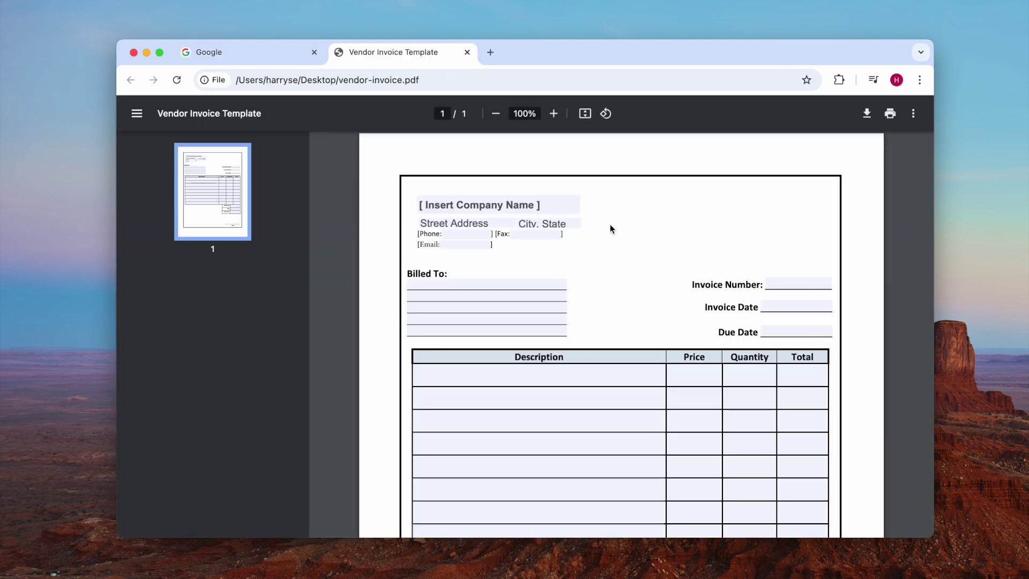
{"action": "scroll", "coordinate": [610, 230], "scroll_direction": "down", "scroll_amount": 1}
{"action": "left_click", "coordinate": [443, 283]}
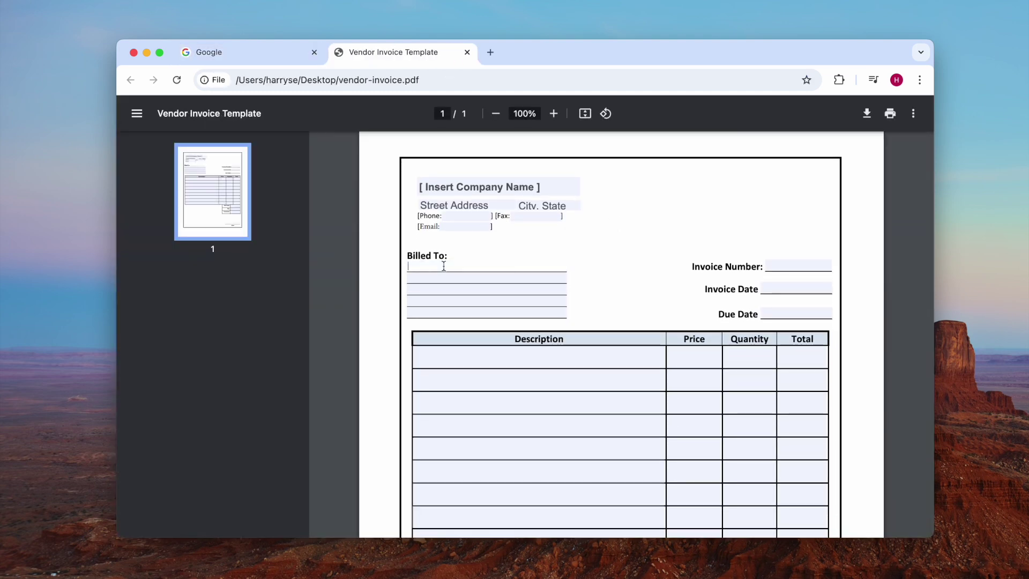
{"action": "left_click", "coordinate": [794, 266]}
{"action": "type", "text": "TN20240909"}
{"action": "left_click", "coordinate": [791, 288]}
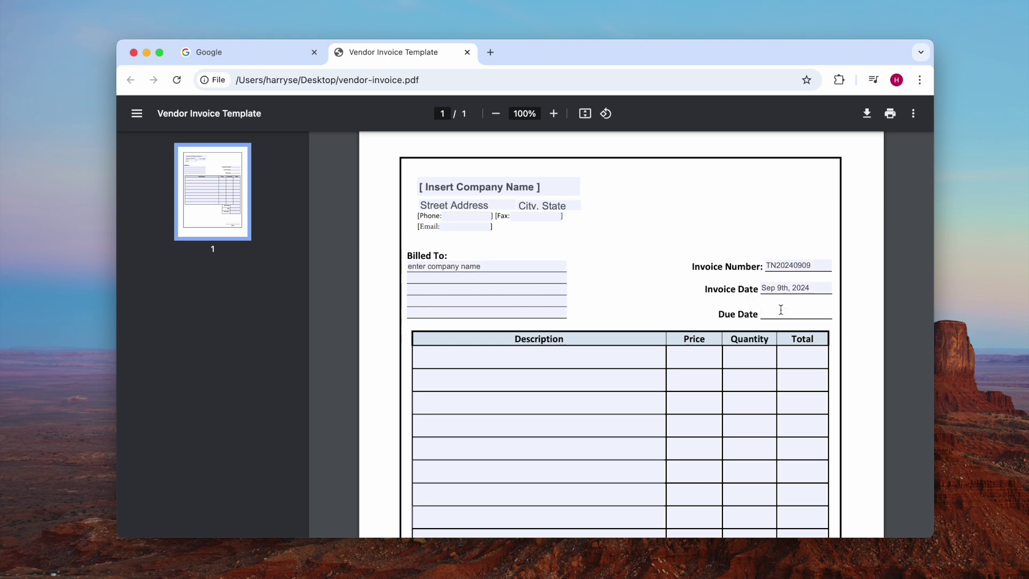
{"action": "type", "text": "2024"}
- Fill the two item rows, 30×50 and 60×80, with totals 1500 and 4800
{"action": "left_click", "coordinate": [538, 360]}
{"action": "type", "text": "ption here"}
{"action": "left_click", "coordinate": [703, 358]}
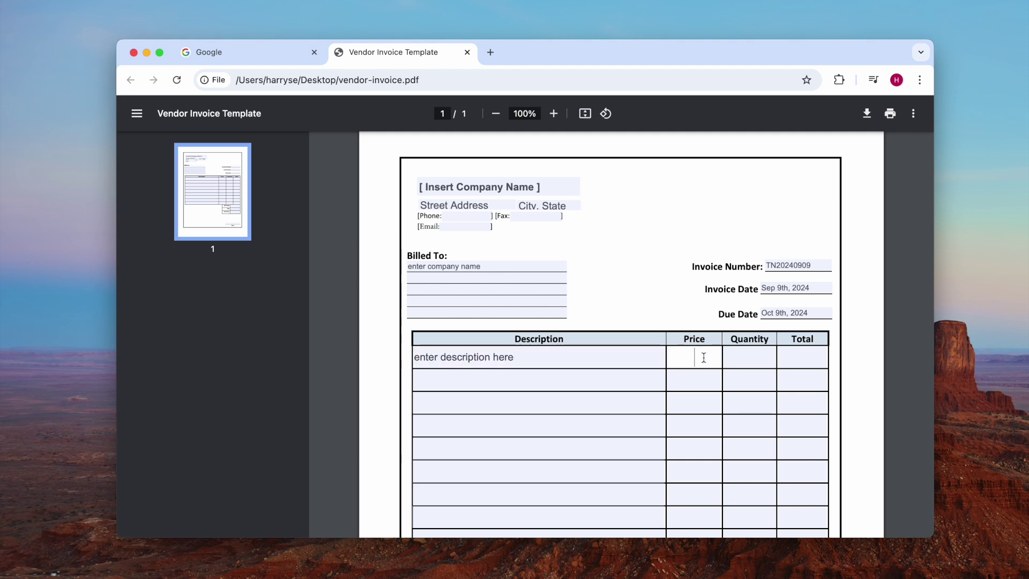
{"action": "type", "text": "0"}
{"action": "left_click", "coordinate": [749, 357]}
{"action": "type", "text": "50"}
{"action": "left_click", "coordinate": [812, 358]}
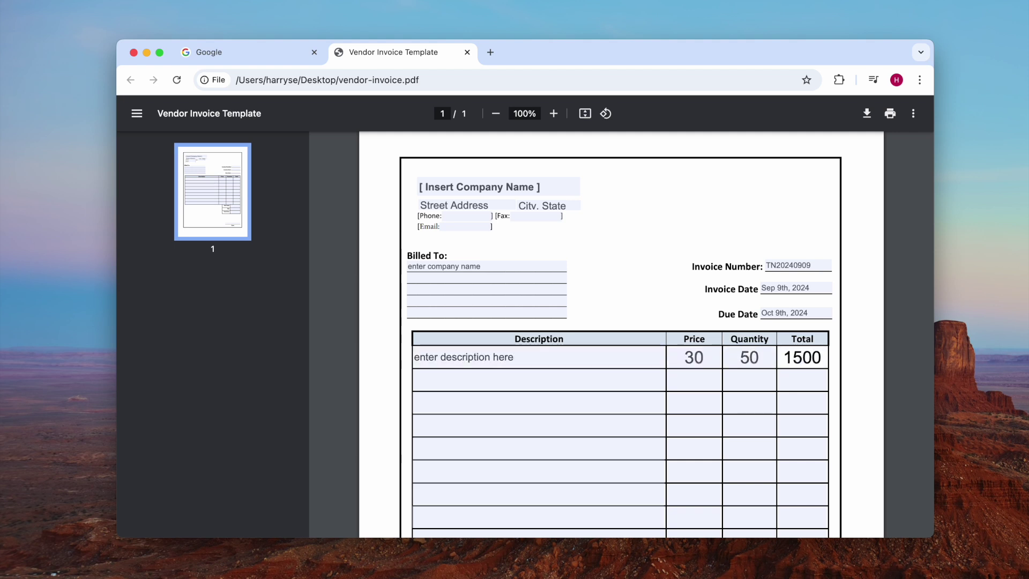
{"action": "left_click", "coordinate": [681, 382]}
{"action": "left_click", "coordinate": [740, 381]}
{"action": "type", "text": "80"}
{"action": "left_click", "coordinate": [802, 381]}
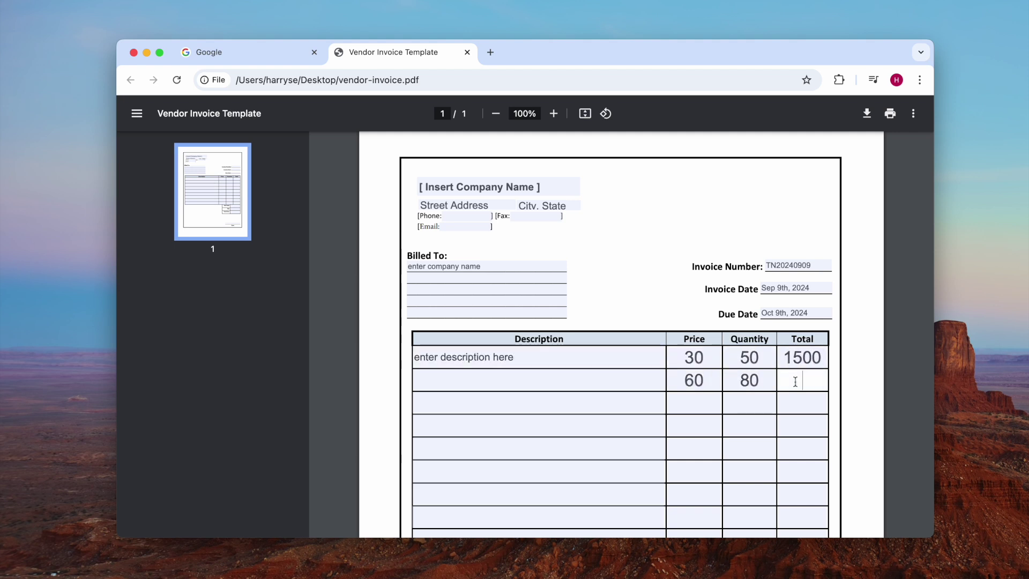
{"action": "type", "text": "4800"}
{"action": "scroll", "coordinate": [779, 365], "scroll_direction": "down", "scroll_amount": 5}
- Enter subtotal 6300 and 10% tax, then check the download options
{"action": "left_click", "coordinate": [779, 365]}
{"action": "type", "text": "63"}
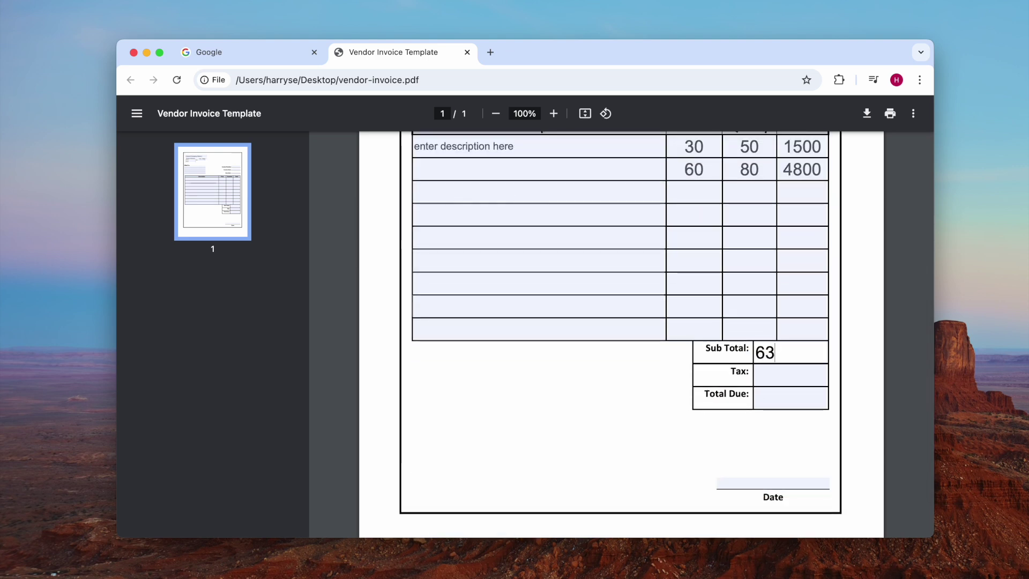
{"action": "type", "text": "00"}
{"action": "left_click", "coordinate": [778, 375]}
{"action": "scroll", "coordinate": [778, 400], "scroll_direction": "down", "scroll_amount": 2}
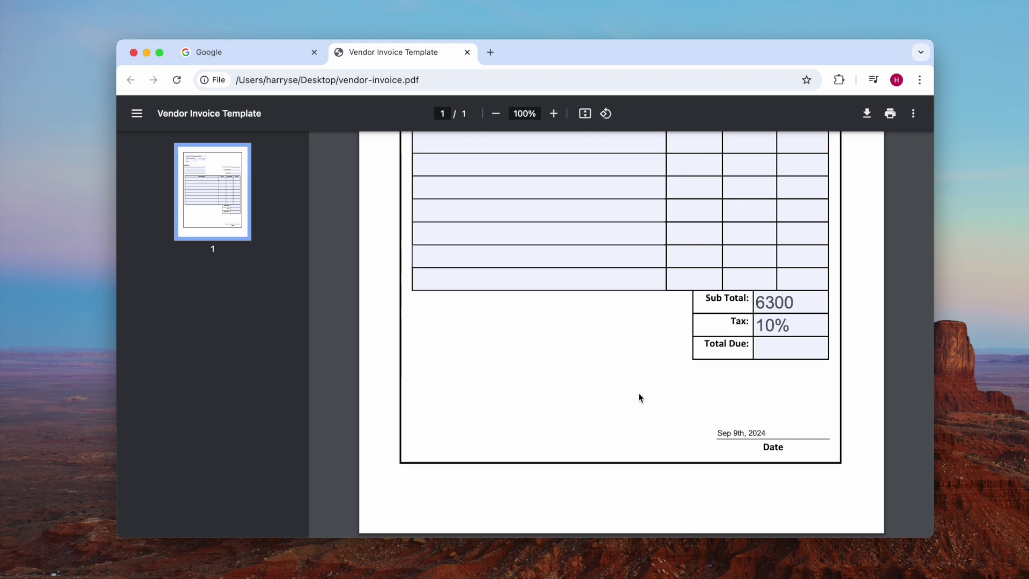
{"action": "scroll", "coordinate": [640, 397], "scroll_direction": "up", "scroll_amount": 5}
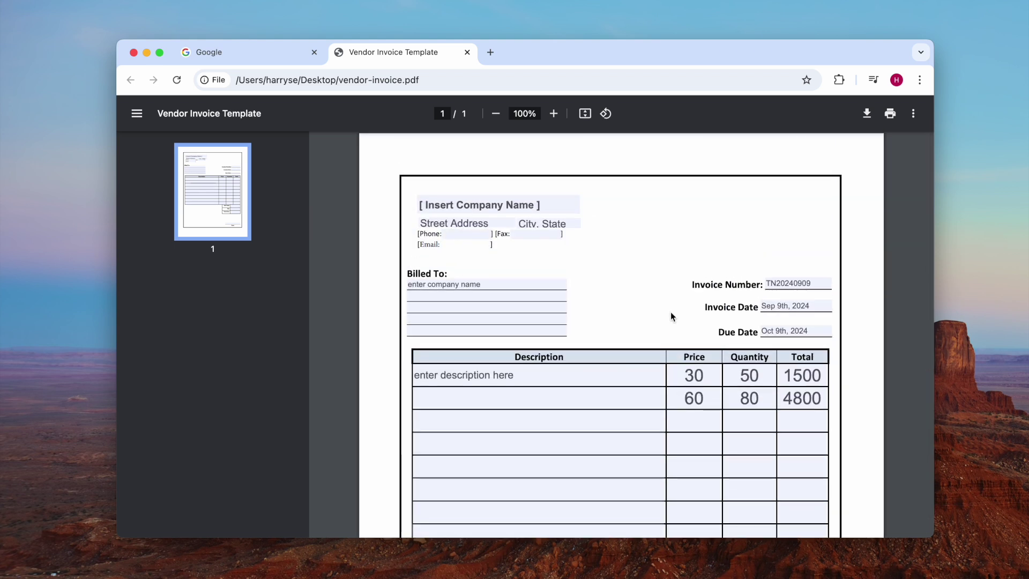
{"action": "left_click_drag", "start_coordinate": [692, 286], "coordinate": [755, 285]}
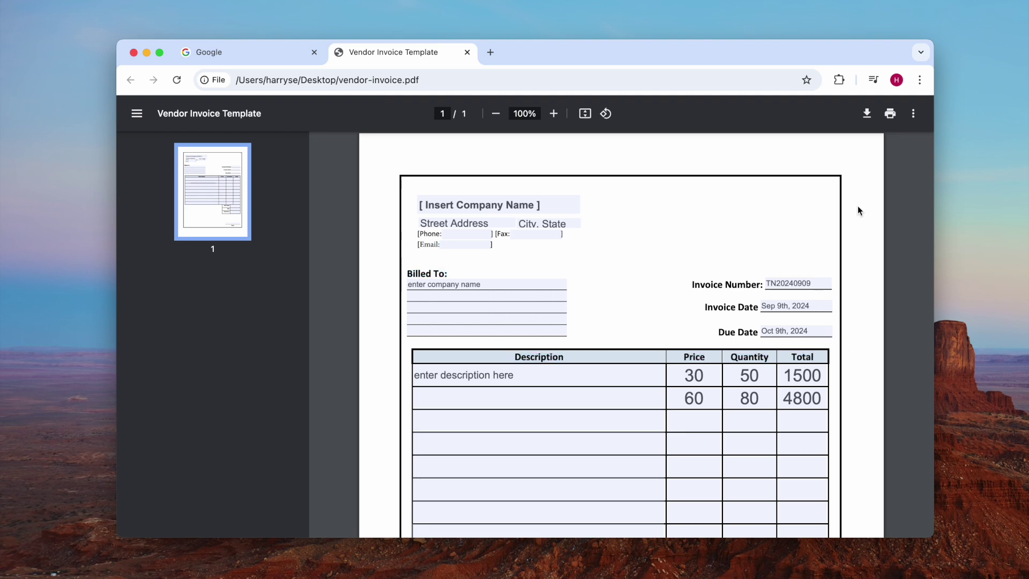
{"action": "left_click", "coordinate": [866, 113]}
{"action": "left_click", "coordinate": [841, 146]}
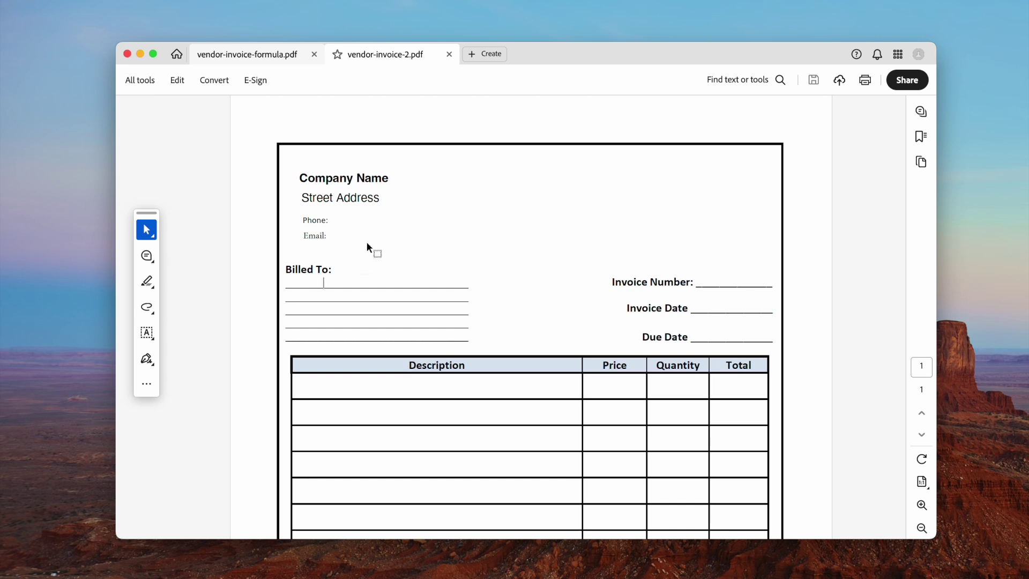
{"action": "scroll", "coordinate": [367, 242], "scroll_direction": "down", "scroll_amount": 3}
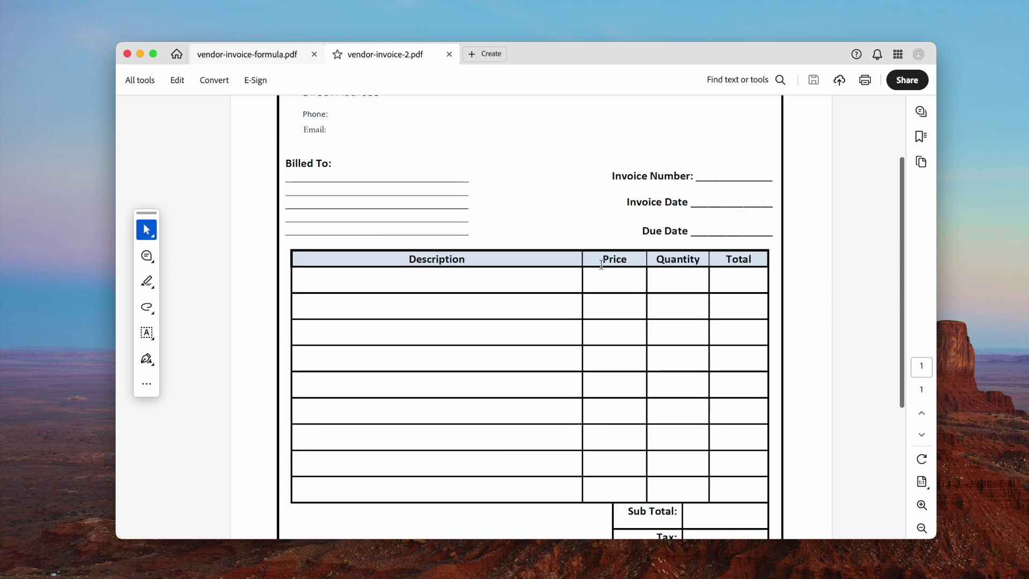
{"action": "scroll", "coordinate": [594, 258], "scroll_direction": "down", "scroll_amount": 2}
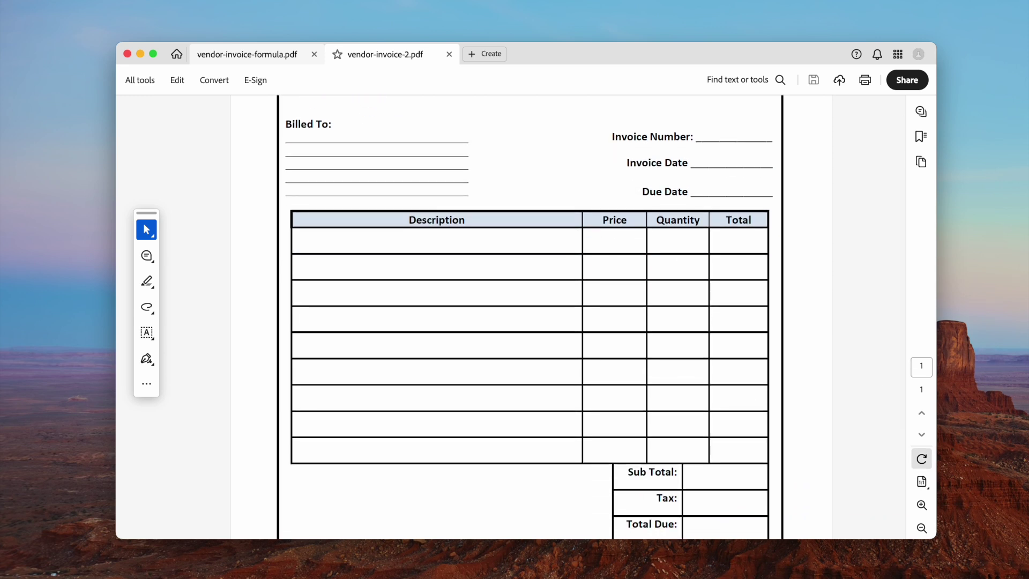
- Change the first row's quantity on the formula invoice to 78
{"action": "left_click", "coordinate": [247, 55]}
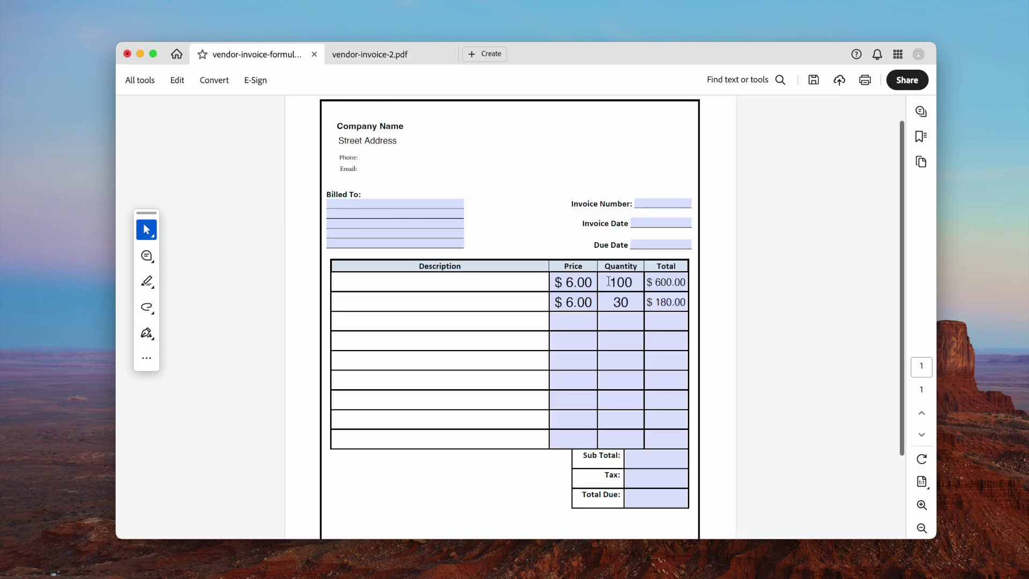
{"action": "left_click_drag", "start_coordinate": [609, 281], "coordinate": [634, 281]}
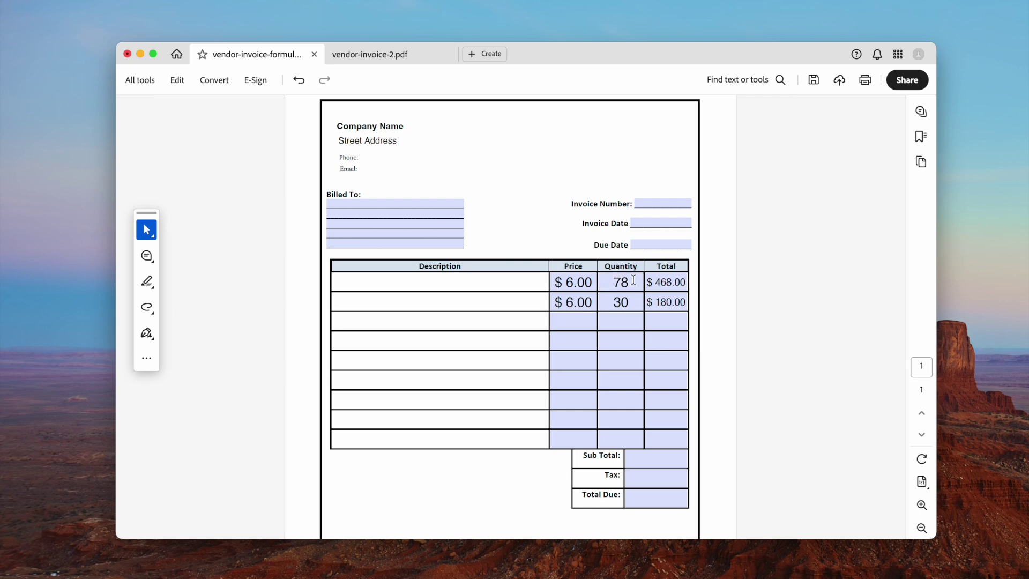
{"action": "left_click", "coordinate": [177, 54]}
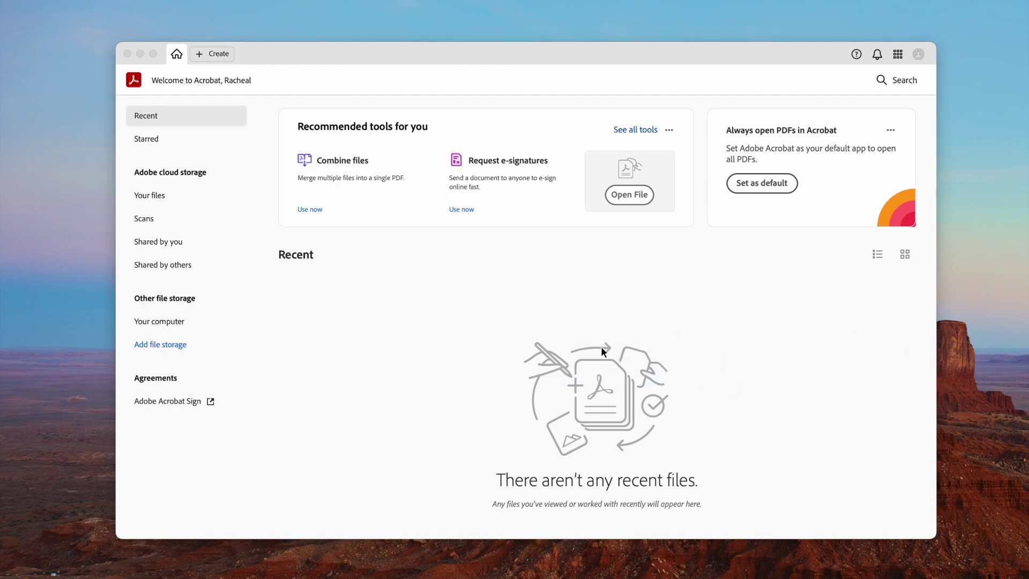
{"action": "scroll", "coordinate": [189, 322], "scroll_direction": "down", "scroll_amount": 2}
- Create a form from vendor-invoice.pdf with auto-detected fields
{"action": "left_click", "coordinate": [202, 362]}
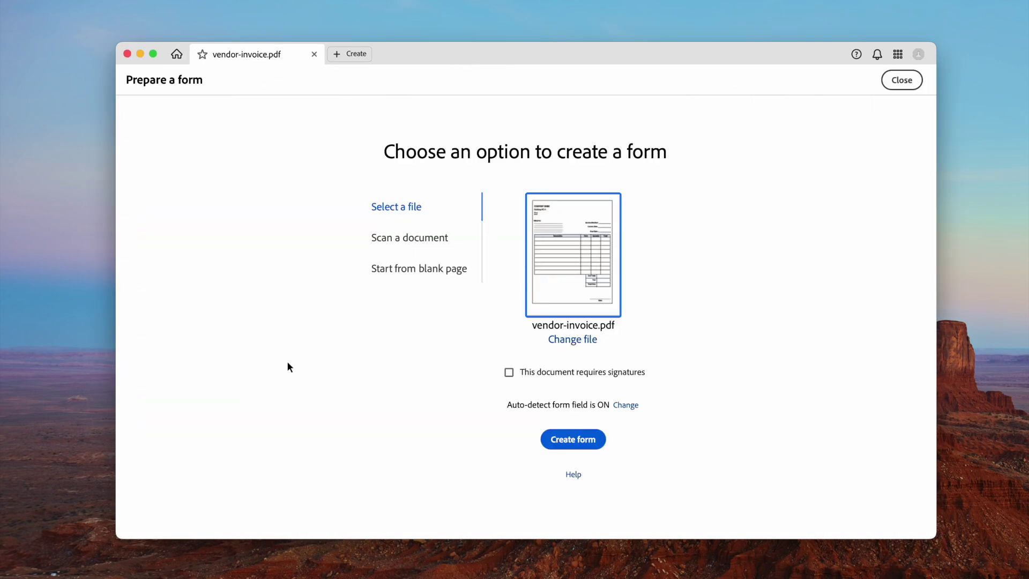
{"action": "left_click", "coordinate": [569, 443]}
{"action": "left_click", "coordinate": [727, 115]}
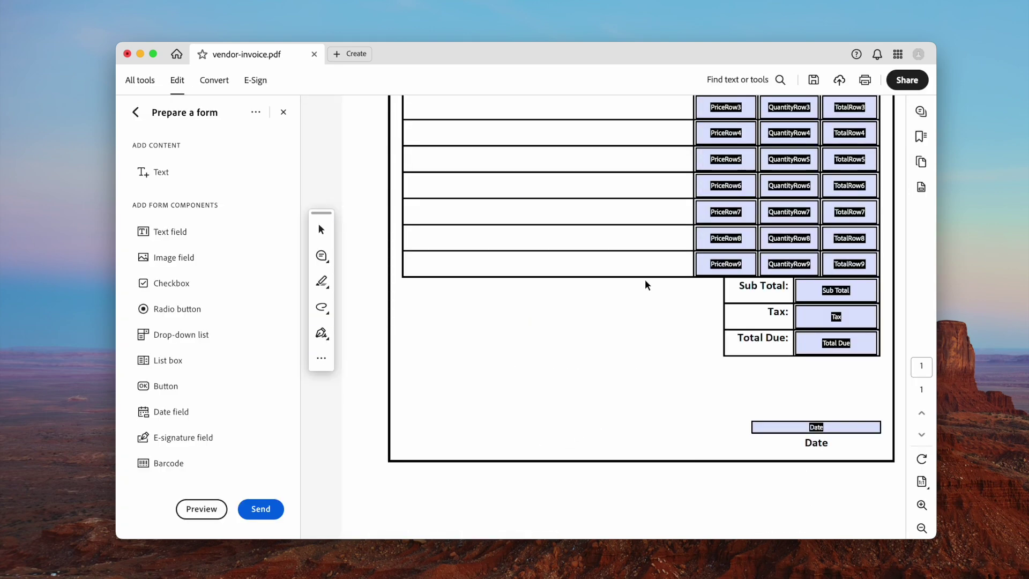
{"action": "scroll", "coordinate": [646, 285], "scroll_direction": "up", "scroll_amount": 5}
{"action": "scroll", "coordinate": [646, 285], "scroll_direction": "up", "scroll_amount": 3}
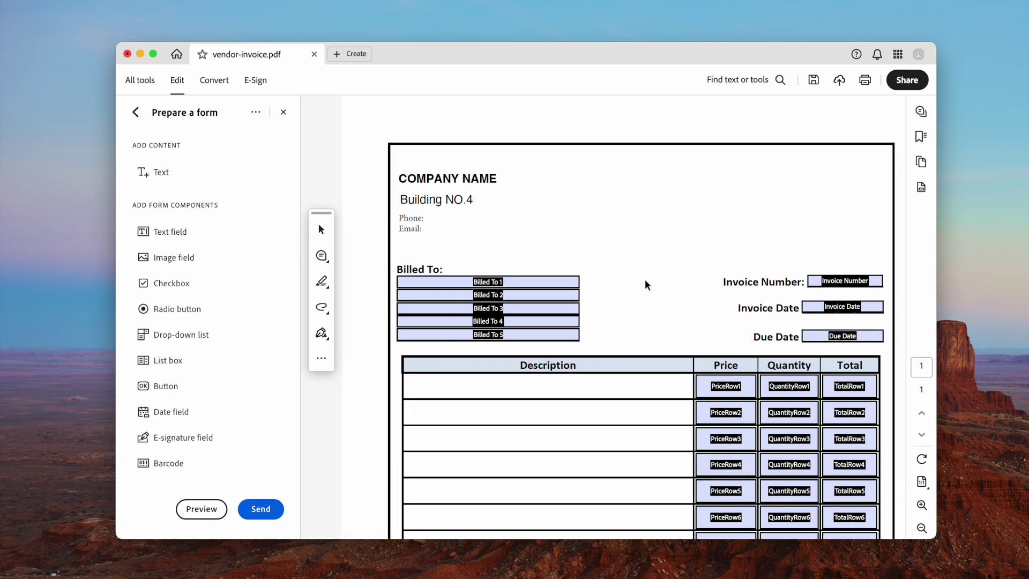
- Edit the COMPANY NAME heading and retitle the Description column to Product Name
{"action": "left_click", "coordinate": [479, 178]}
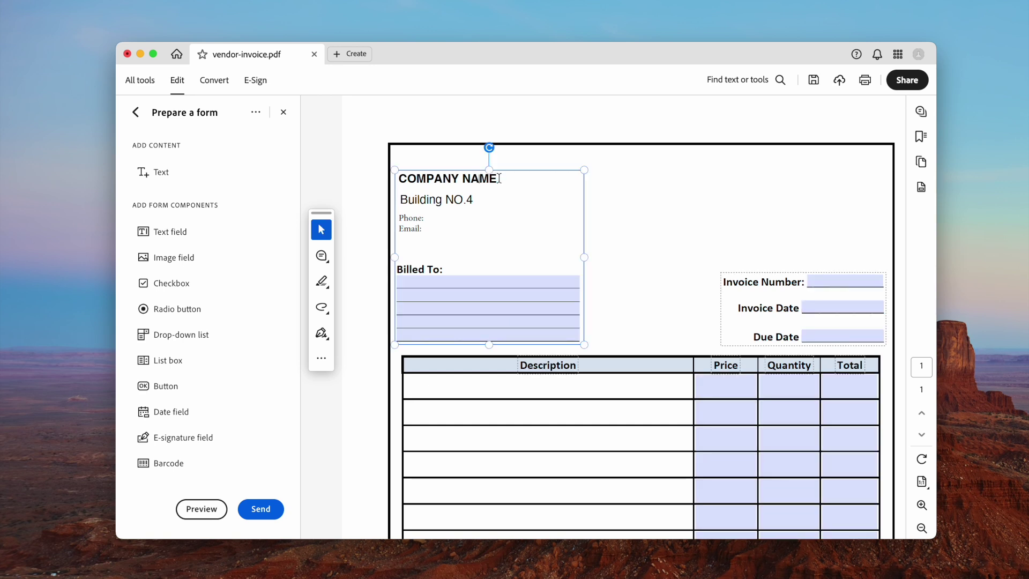
{"action": "left_click", "coordinate": [500, 178]}
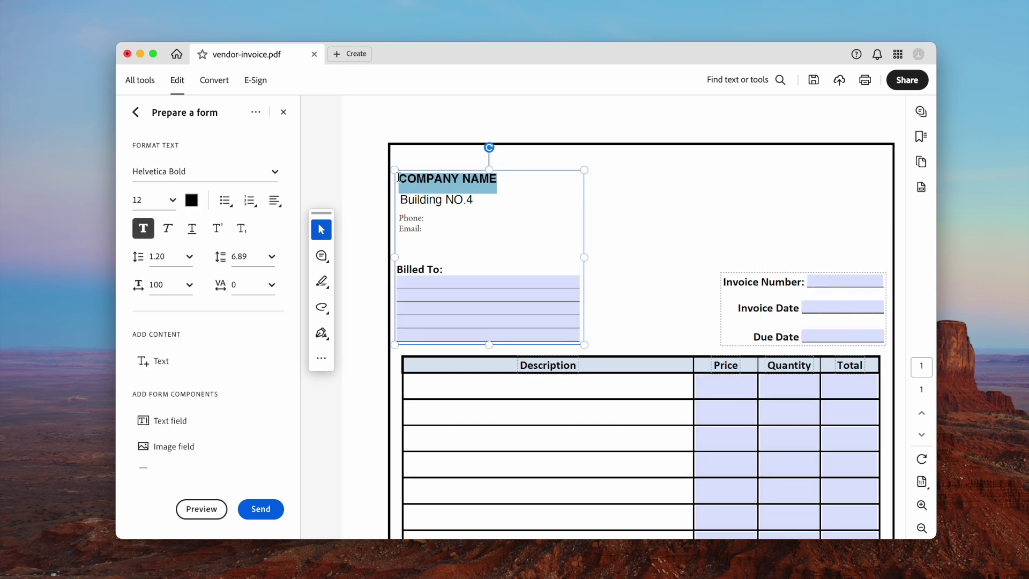
{"action": "type", "text": "TSELECTABLE"}
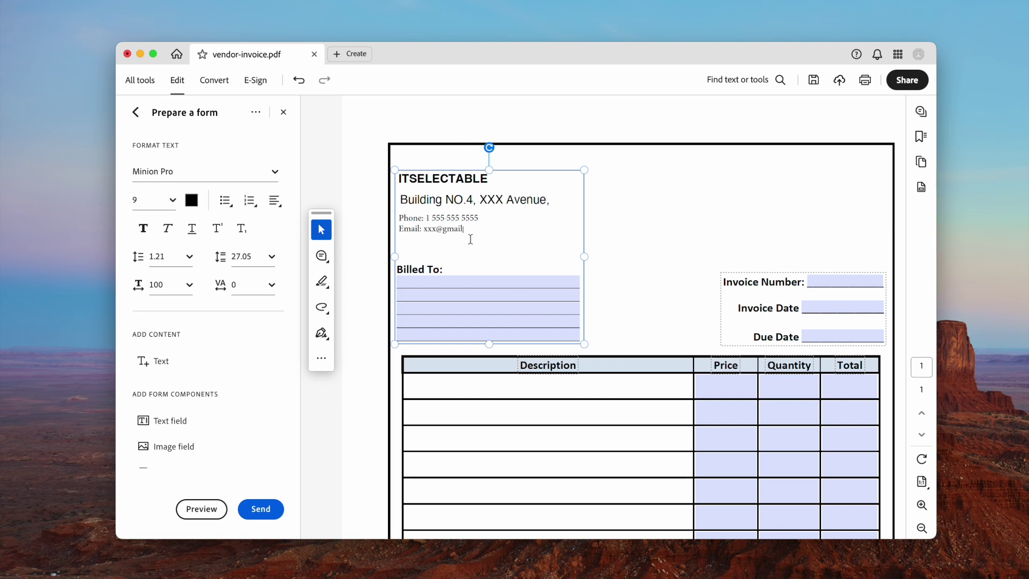
{"action": "scroll", "coordinate": [482, 240], "scroll_direction": "down", "scroll_amount": 2}
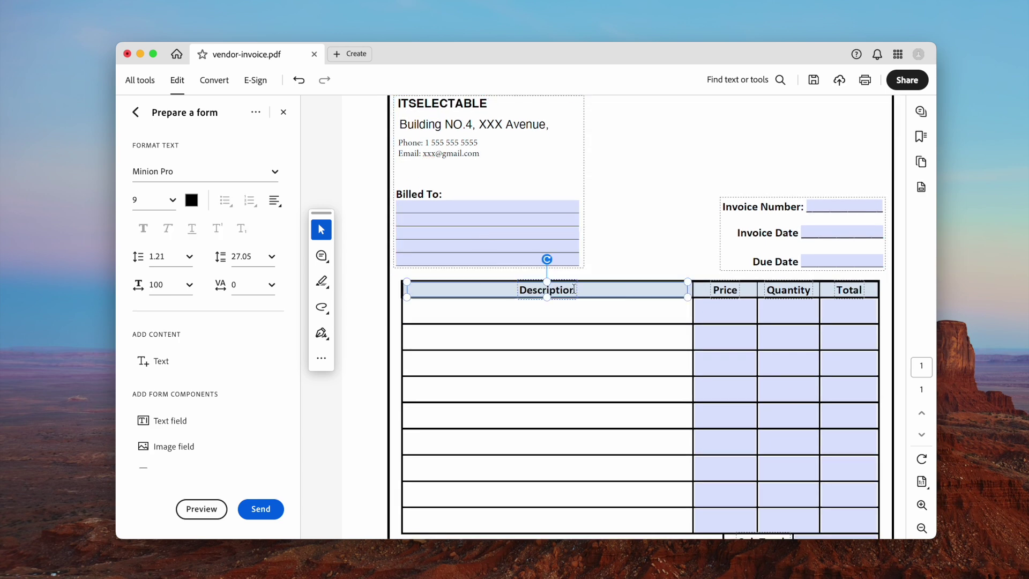
{"action": "left_click", "coordinate": [546, 290]}
{"action": "left_click_drag", "start_coordinate": [576, 289], "coordinate": [521, 289]}
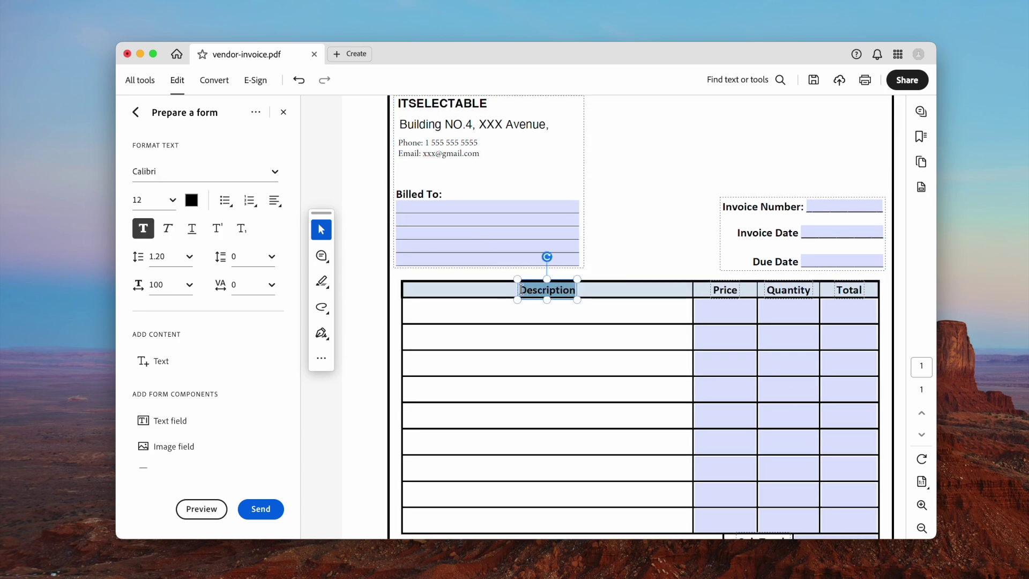
{"action": "type", "text": "Product Name"}
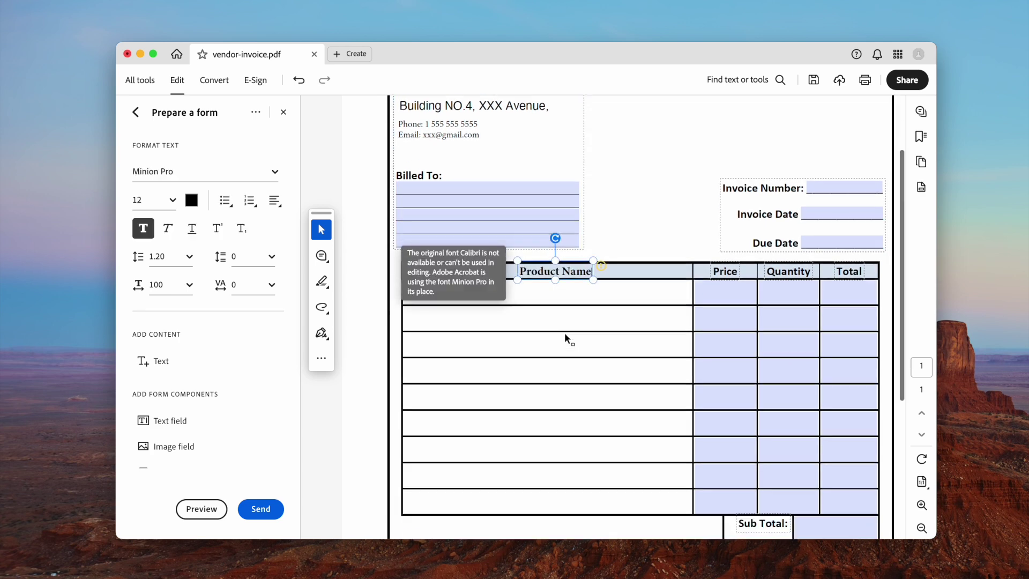
{"action": "scroll", "coordinate": [567, 338], "scroll_direction": "down", "scroll_amount": 5}
- Rename the Tax: label to Discount: and line it up under Sub Total
{"action": "left_click", "coordinate": [794, 353]}
{"action": "left_click_drag", "start_coordinate": [788, 355], "coordinate": [767, 355]}
{"action": "type", "text": "Disco"}
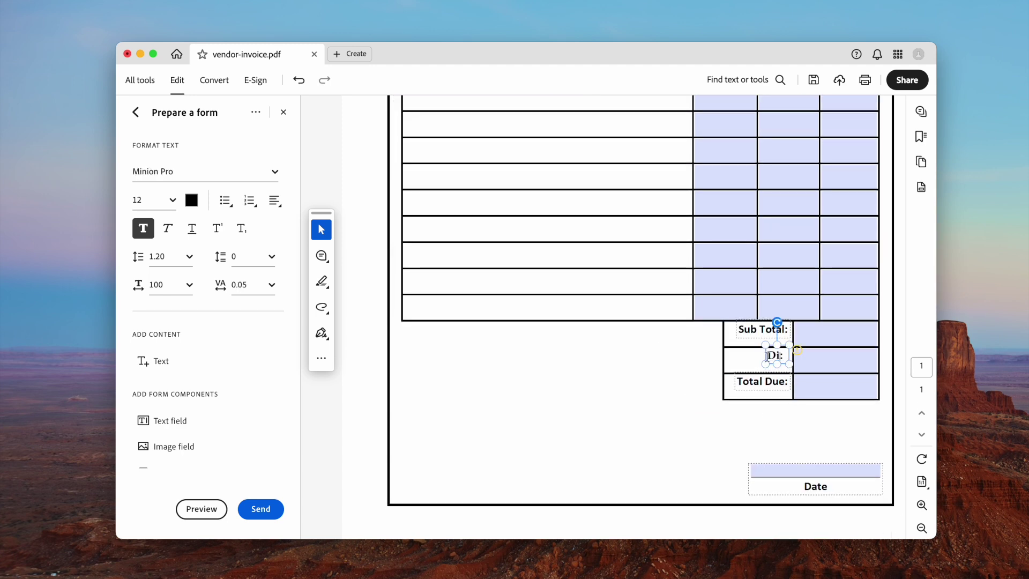
{"action": "type", "text": "unt:"}
{"action": "left_click_drag", "start_coordinate": [780, 362], "coordinate": [749, 365]}
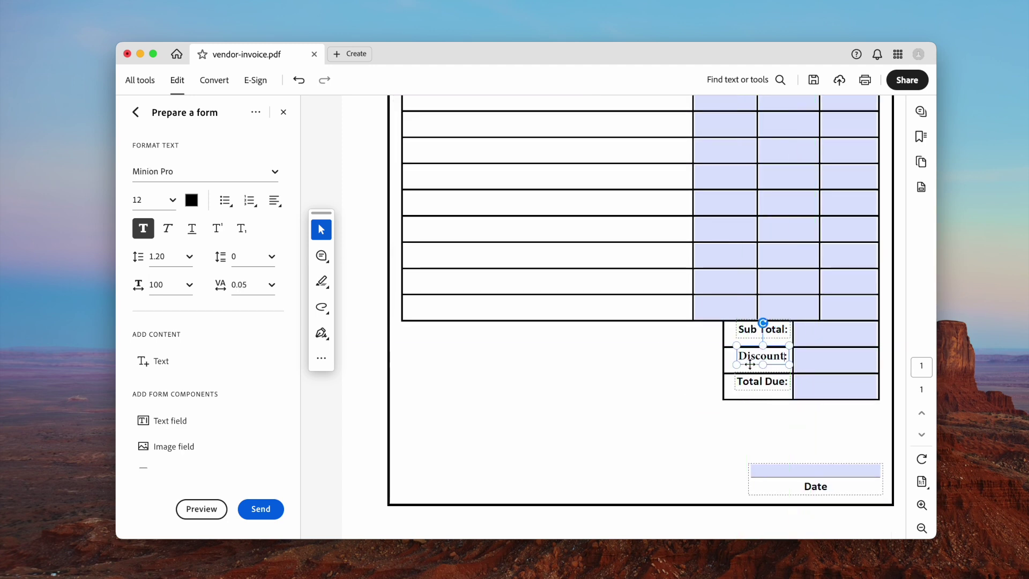
{"action": "left_click", "coordinate": [683, 380]}
{"action": "scroll", "coordinate": [596, 365], "scroll_direction": "up", "scroll_amount": 8}
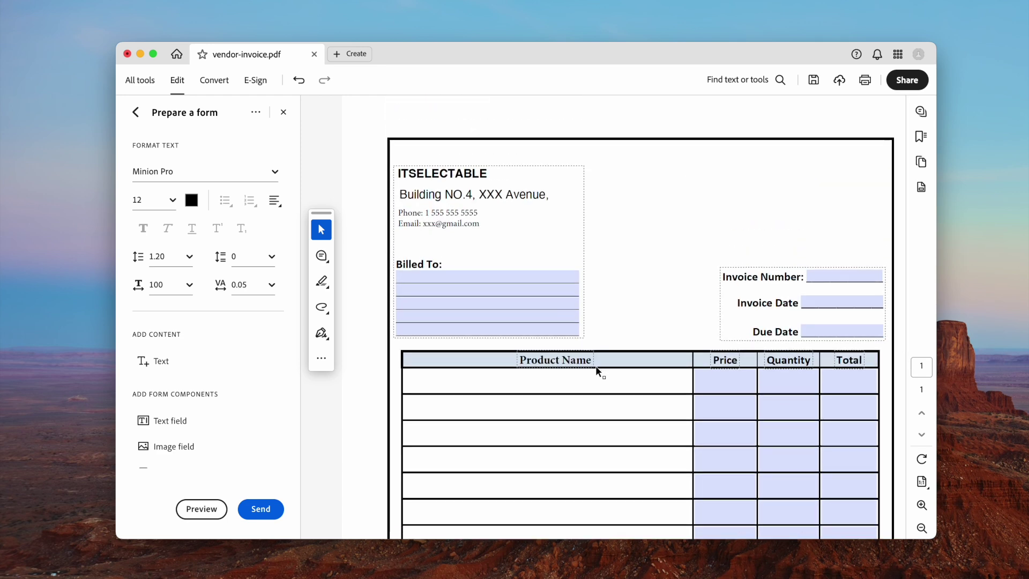
{"action": "scroll", "coordinate": [595, 366], "scroll_direction": "up", "scroll_amount": 2}
{"action": "scroll", "coordinate": [596, 365], "scroll_direction": "down", "scroll_amount": 2}
- Place text fields in all nine Product Name rows
{"action": "left_click", "coordinate": [169, 420]}
{"action": "left_click", "coordinate": [476, 282]}
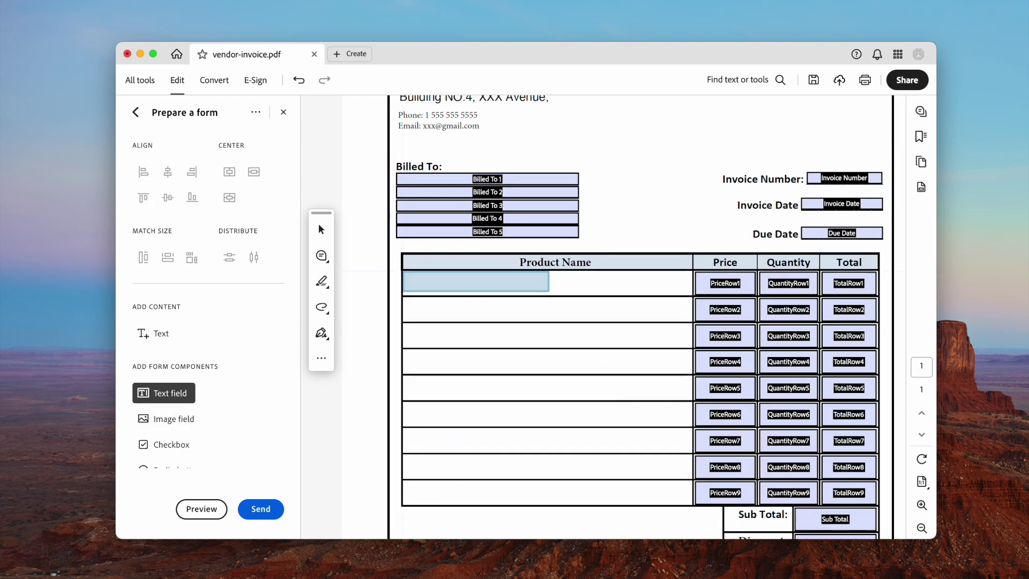
{"action": "left_click", "coordinate": [476, 308]}
{"action": "left_click", "coordinate": [476, 335]}
{"action": "left_click", "coordinate": [475, 360]}
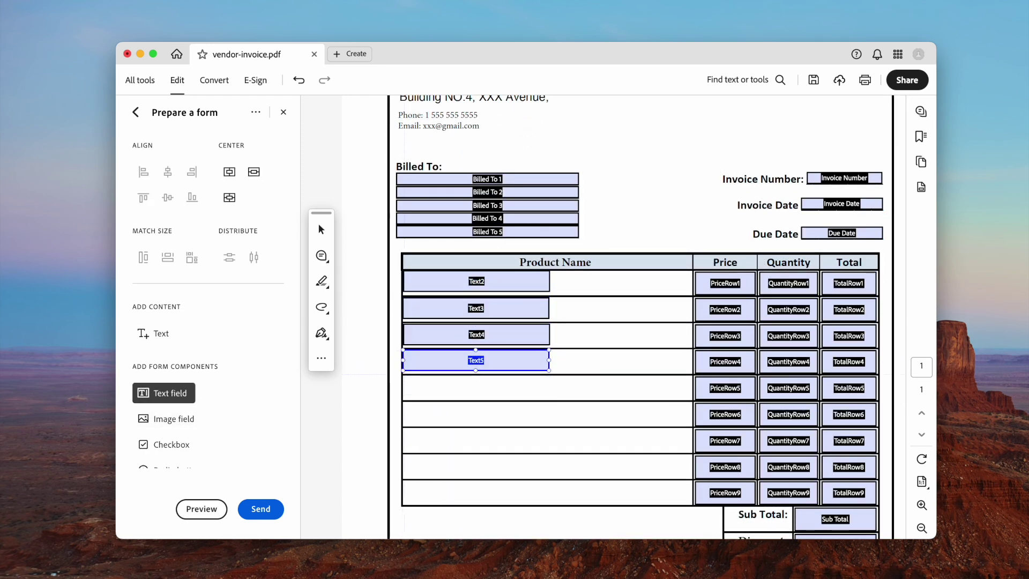
{"action": "left_click", "coordinate": [478, 386]}
{"action": "left_click", "coordinate": [478, 414]}
{"action": "left_click", "coordinate": [477, 437]}
{"action": "left_click", "coordinate": [477, 466]}
{"action": "left_click", "coordinate": [475, 493]}
- Widen Text2 across the Product Name column and select all the Product Name fields
{"action": "left_click", "coordinate": [321, 230]}
{"action": "left_click", "coordinate": [476, 282]}
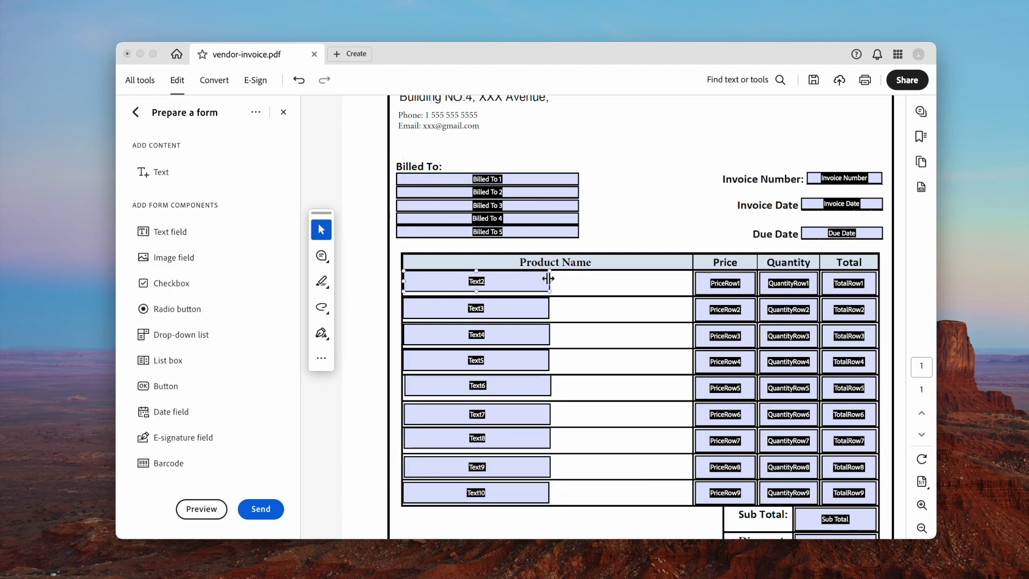
{"action": "left_click_drag", "start_coordinate": [550, 281], "coordinate": [689, 284]}
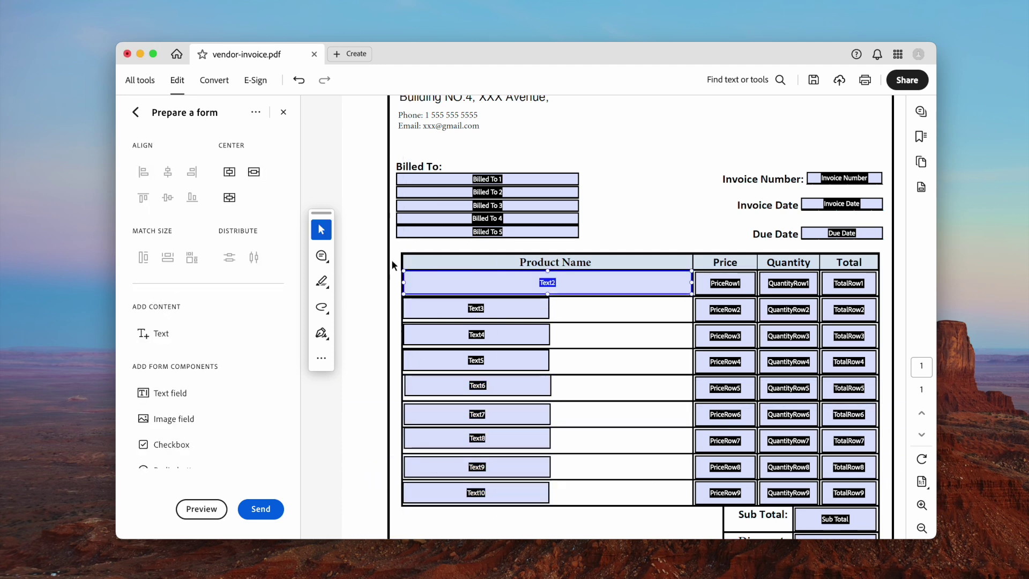
{"action": "mouse_move", "coordinate": [392, 260]}
{"action": "left_mouse_down"}
{"action": "mouse_move", "coordinate": [565, 420]}
{"action": "mouse_move", "coordinate": [627, 513]}
{"action": "left_mouse_up"}
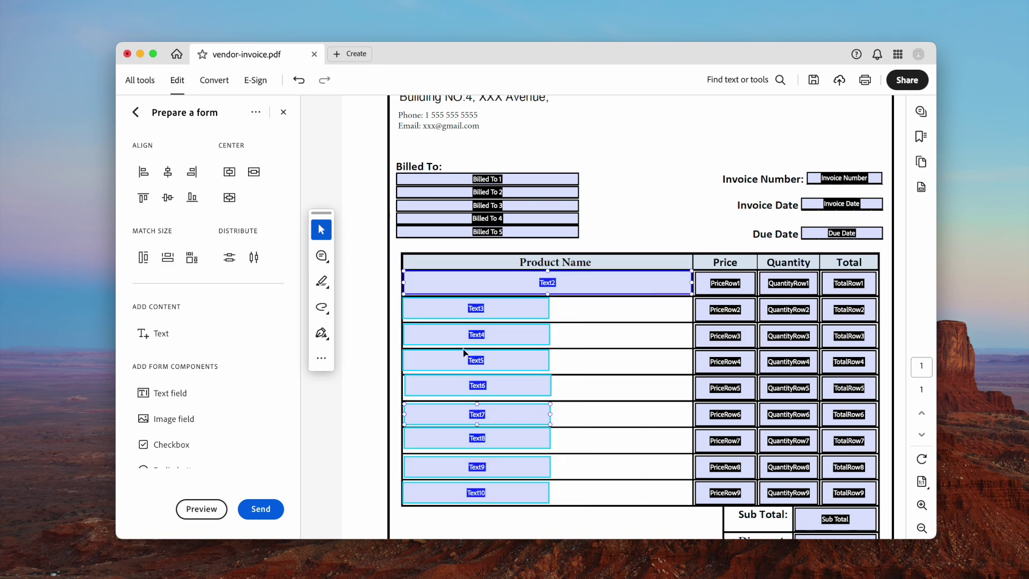
- Left-align fields Text2–Text10 and match them to Text2's width and height
{"action": "right_click", "coordinate": [433, 291]}
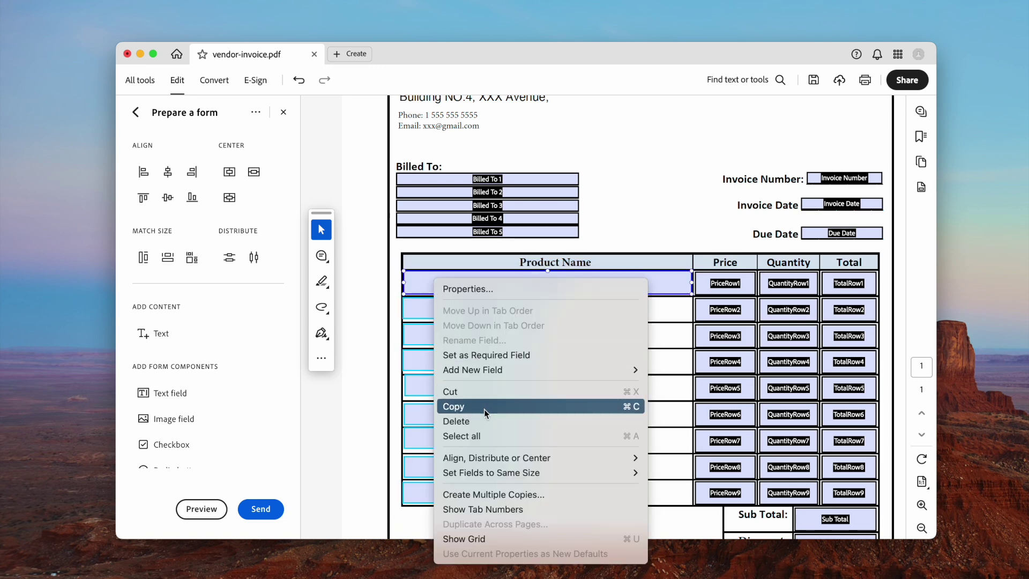
{"action": "left_click", "coordinate": [678, 450]}
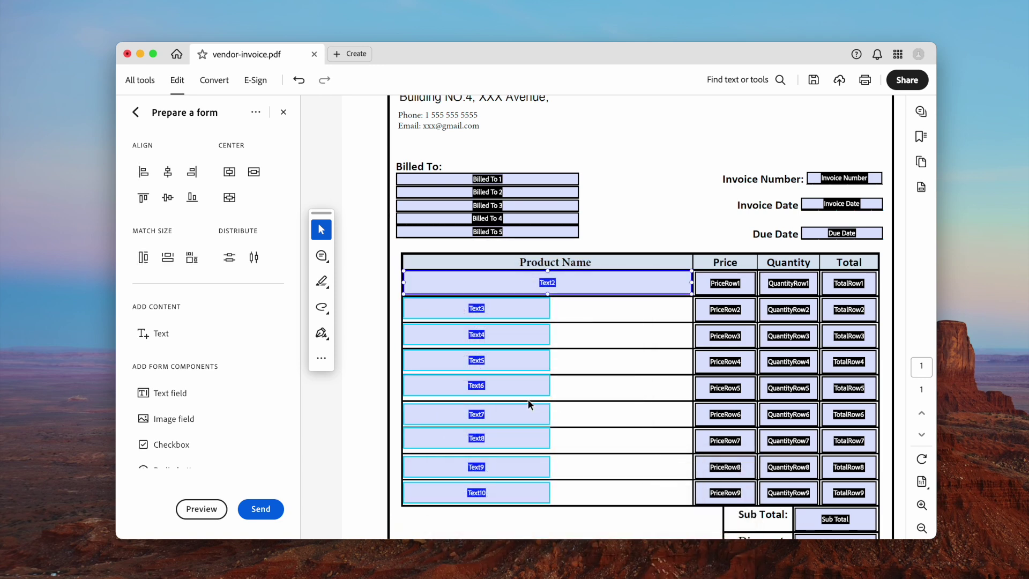
{"action": "right_click", "coordinate": [456, 289]}
{"action": "mouse_move", "coordinate": [512, 472]}
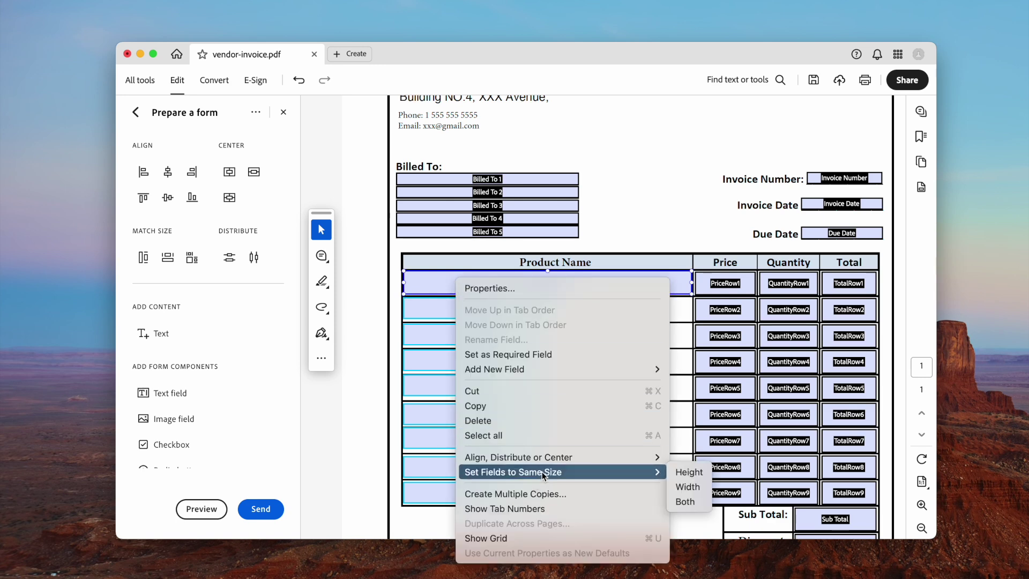
{"action": "left_click", "coordinate": [685, 502]}
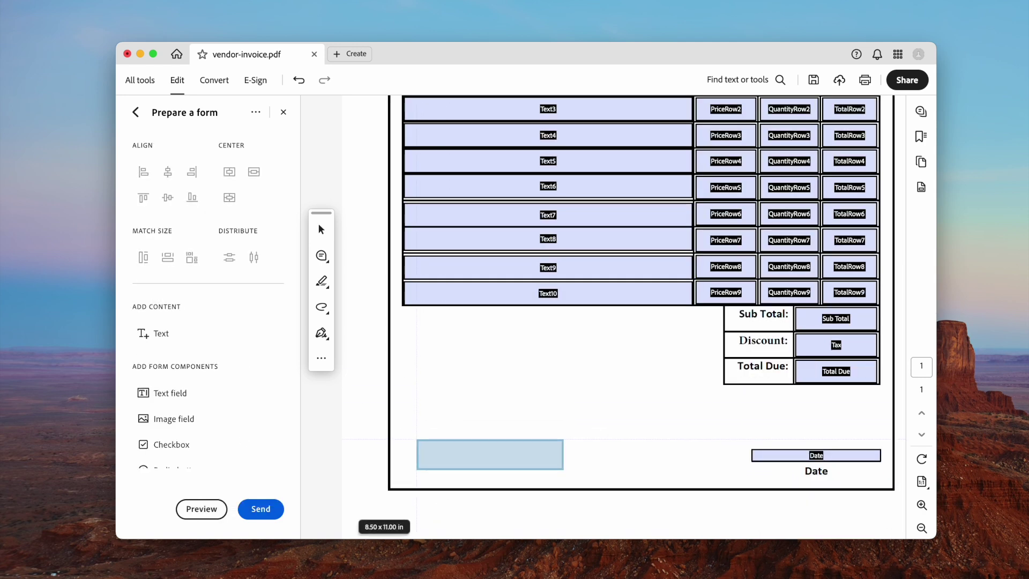
- Format PriceRow1 as a Number with 2 decimal places and the $ currency symbol
{"action": "left_click", "coordinate": [482, 454]}
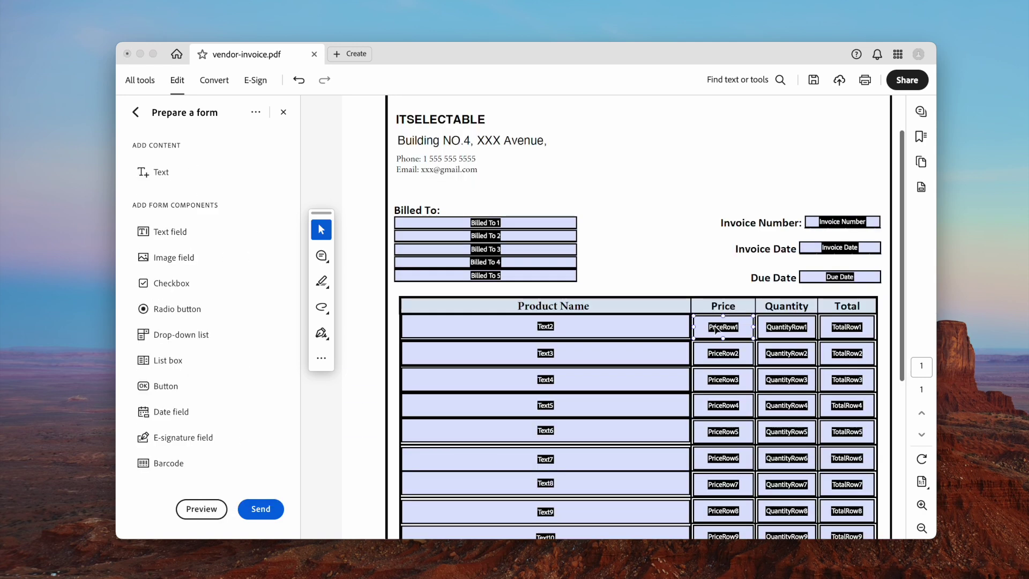
{"action": "left_click", "coordinate": [512, 285]}
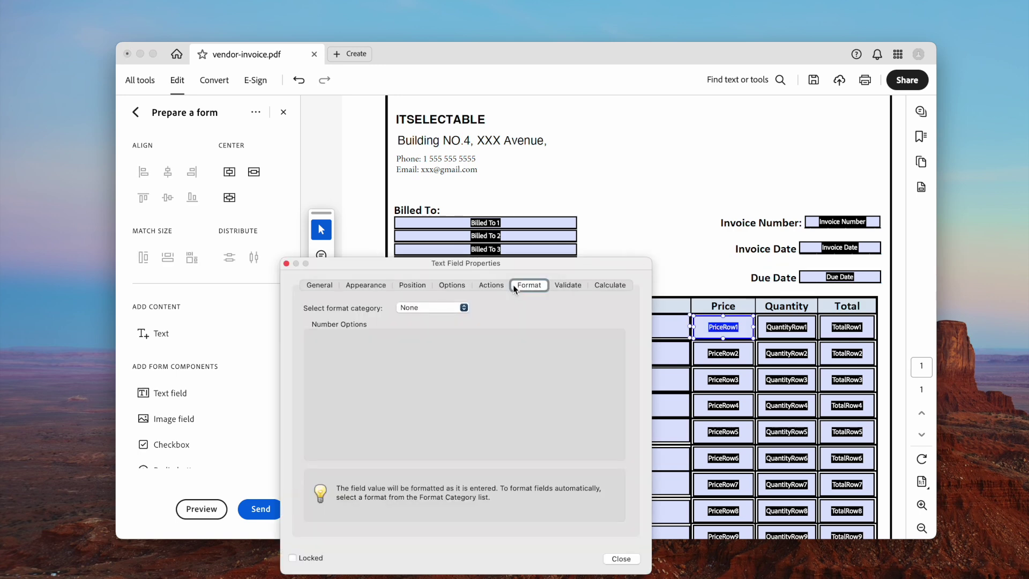
{"action": "left_click", "coordinate": [435, 309]}
{"action": "left_click", "coordinate": [431, 321]}
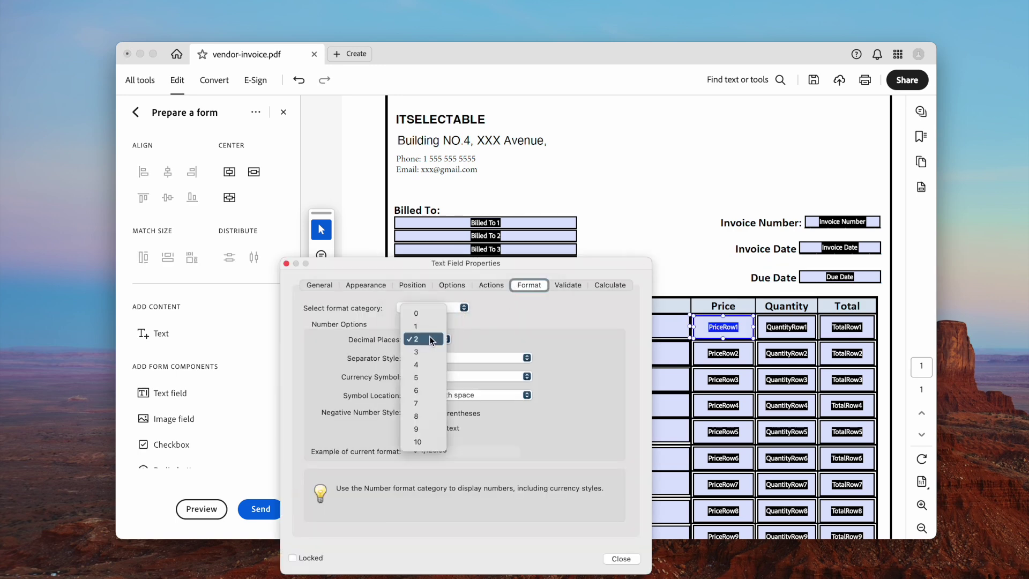
{"action": "left_click", "coordinate": [422, 338]}
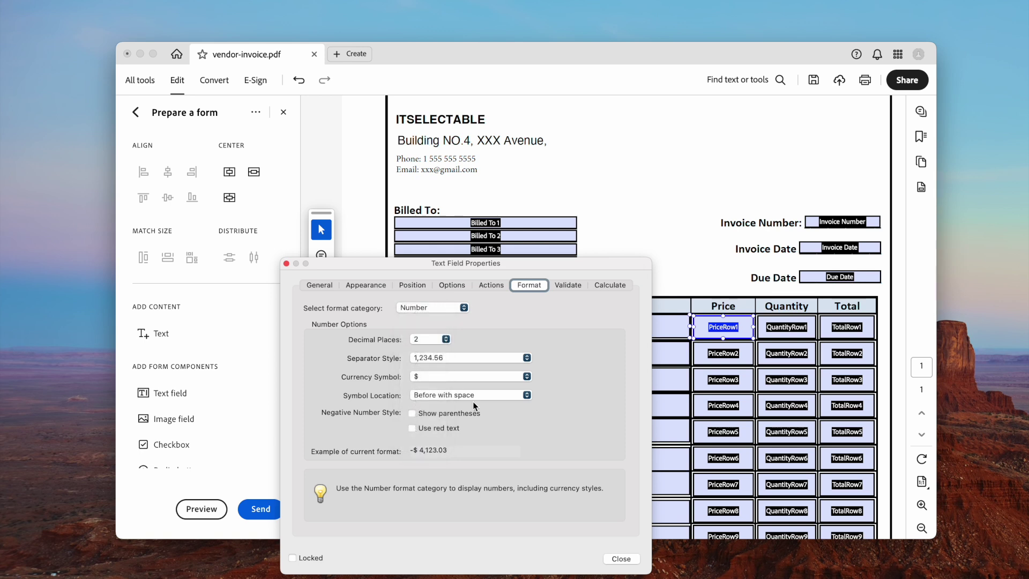
{"action": "left_click", "coordinate": [446, 377]}
{"action": "left_click", "coordinate": [422, 378]}
{"action": "left_click", "coordinate": [621, 560]}
- Apply the dollar Number format to PriceRow2 and the next two Price fields
{"action": "double_click", "coordinate": [723, 353]}
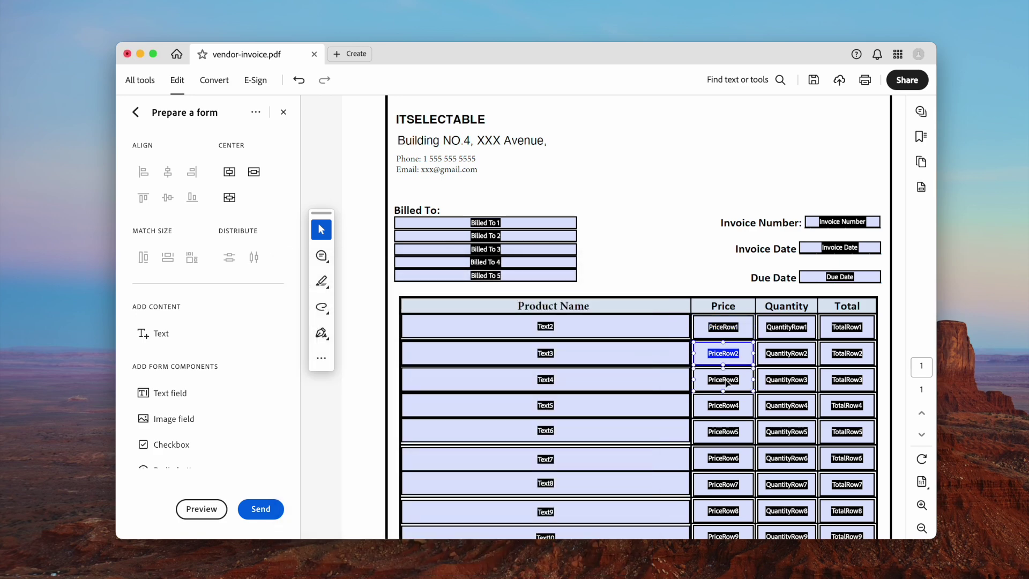
{"action": "left_click", "coordinate": [463, 307]}
{"action": "left_click", "coordinate": [418, 320]}
{"action": "left_click", "coordinate": [620, 558]}
{"action": "double_click", "coordinate": [722, 405]}
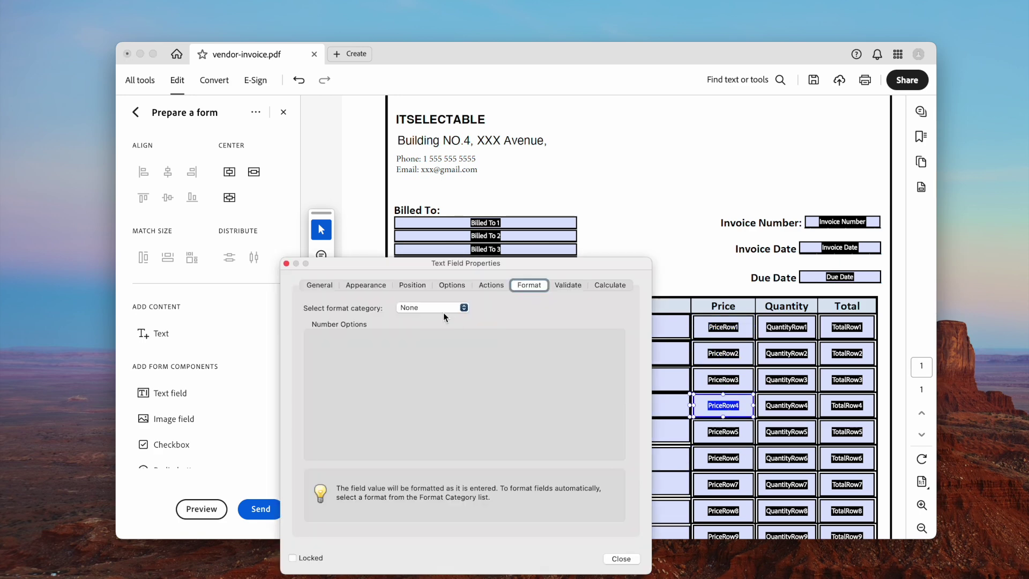
{"action": "left_click", "coordinate": [463, 307]}
{"action": "left_click", "coordinate": [418, 320]}
{"action": "left_click", "coordinate": [621, 558]}
{"action": "double_click", "coordinate": [722, 432]}
{"action": "left_click", "coordinate": [463, 307]}
- Apply the dollar Number format to PriceRow6 through PriceRow8
{"action": "double_click", "coordinate": [722, 457]}
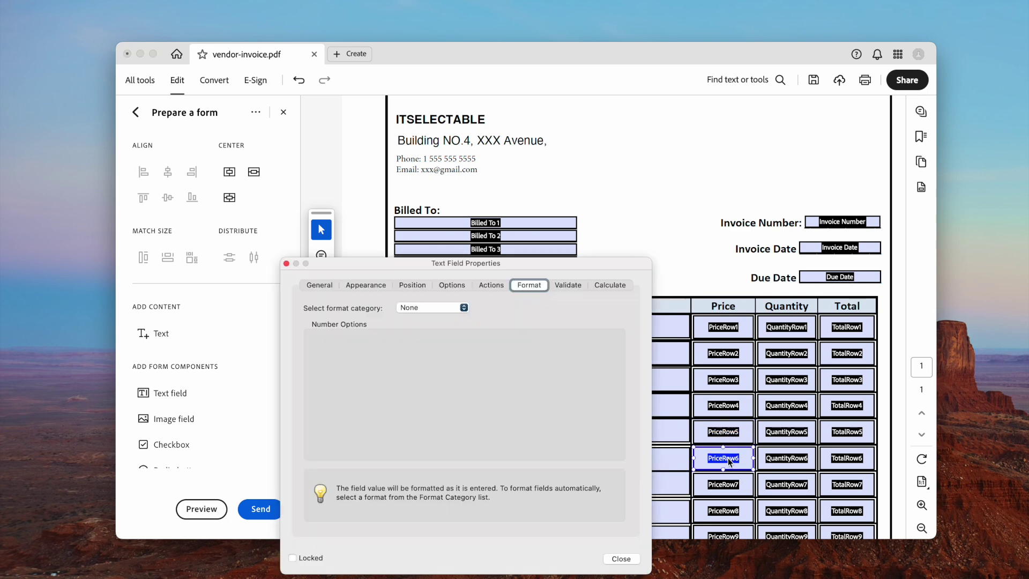
{"action": "left_click", "coordinate": [463, 307]}
{"action": "left_click", "coordinate": [418, 320]}
{"action": "left_click", "coordinate": [463, 307]}
{"action": "left_click", "coordinate": [419, 320]}
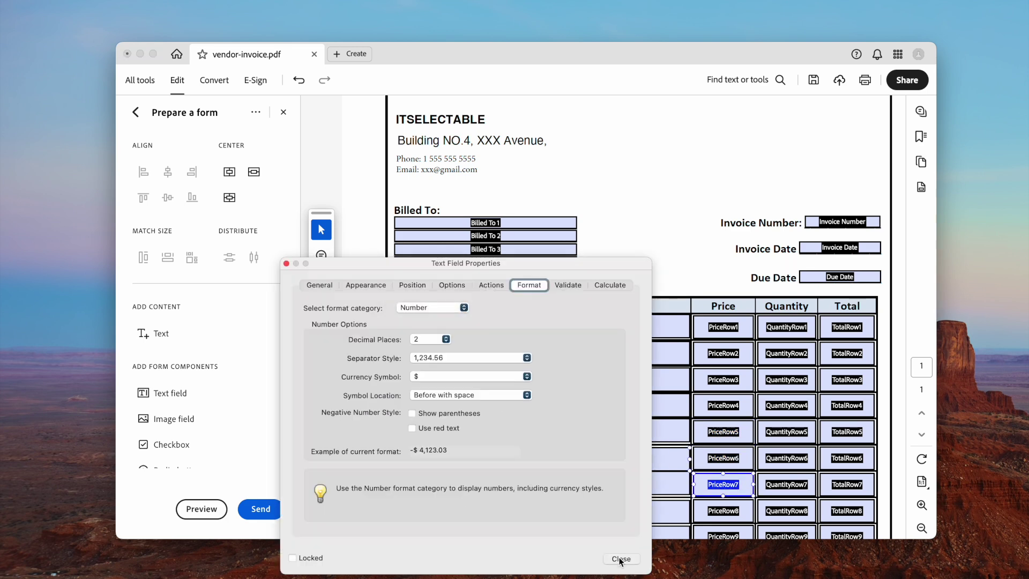
{"action": "left_click", "coordinate": [620, 559]}
{"action": "double_click", "coordinate": [722, 510]}
{"action": "left_click", "coordinate": [463, 307]}
{"action": "left_click", "coordinate": [419, 320]}
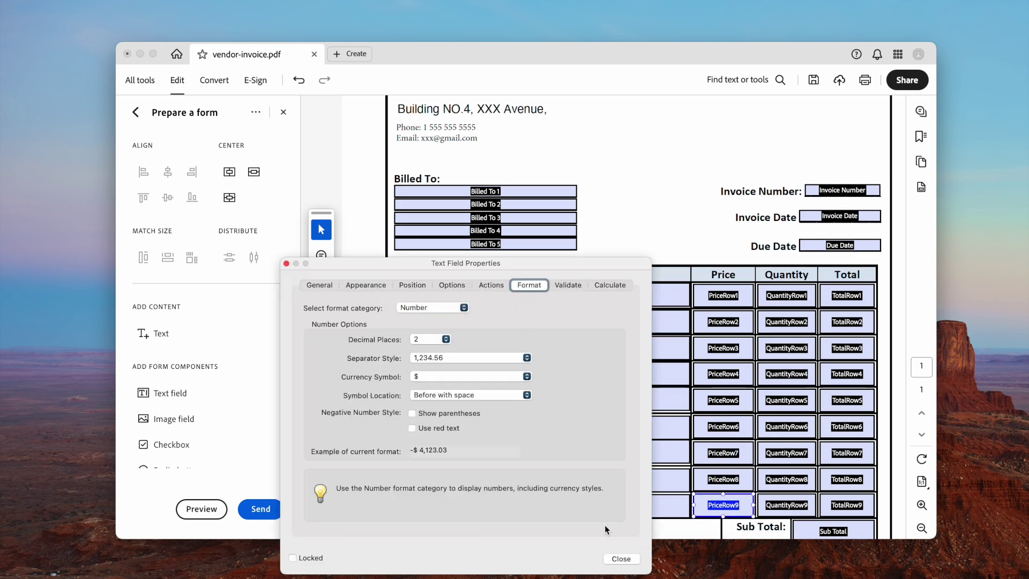
{"action": "left_click", "coordinate": [620, 558]}
- Apply the dollar Number format to TotalRow1 through TotalRow4
{"action": "double_click", "coordinate": [846, 295]}
{"action": "left_click", "coordinate": [463, 307]}
{"action": "left_click", "coordinate": [418, 321]}
{"action": "left_click", "coordinate": [621, 559]}
{"action": "double_click", "coordinate": [847, 322]}
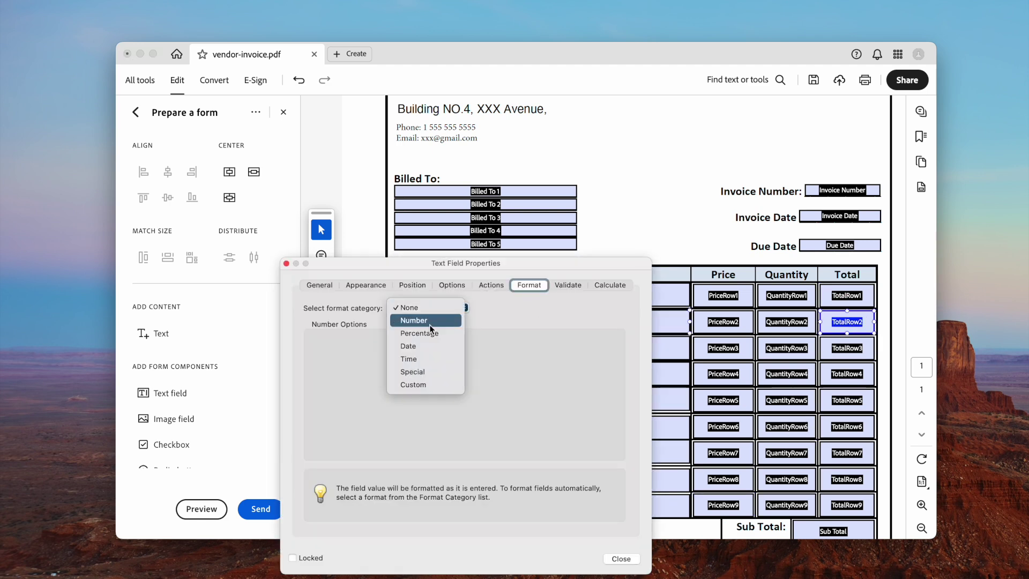
{"action": "left_click", "coordinate": [620, 558]}
{"action": "double_click", "coordinate": [845, 348]}
{"action": "left_click", "coordinate": [464, 308]}
{"action": "left_click", "coordinate": [419, 320]}
{"action": "left_click", "coordinate": [621, 558]}
{"action": "double_click", "coordinate": [846, 374]}
{"action": "left_click", "coordinate": [463, 307]}
{"action": "left_click", "coordinate": [418, 320]}
{"action": "left_click", "coordinate": [620, 558]}
- Format TotalRow5 through TotalRow9 as dollar numbers, then set QuantityRow1 to Number
{"action": "double_click", "coordinate": [846, 399]}
{"action": "left_click", "coordinate": [463, 308]}
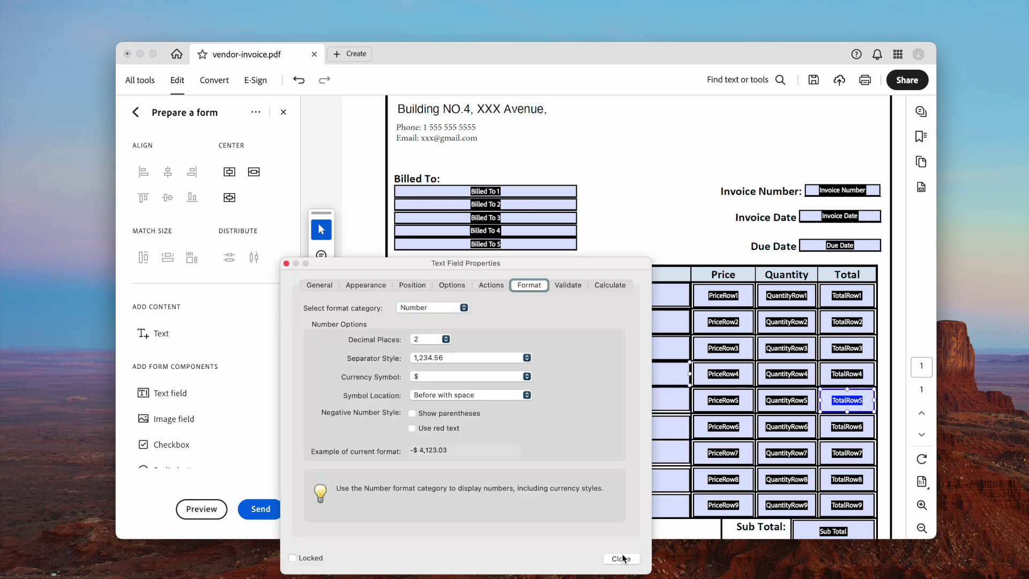
{"action": "left_click", "coordinate": [620, 558]}
{"action": "double_click", "coordinate": [846, 426]}
{"action": "left_click", "coordinate": [463, 307]}
{"action": "left_click", "coordinate": [621, 558]}
{"action": "double_click", "coordinate": [846, 453]}
{"action": "left_click", "coordinate": [463, 307]}
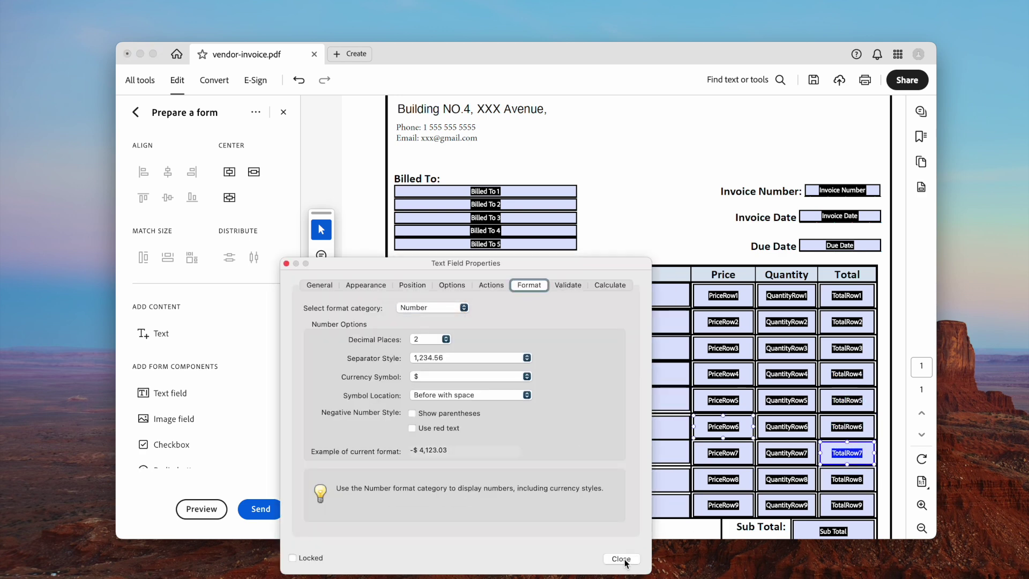
{"action": "left_click", "coordinate": [620, 558]}
{"action": "double_click", "coordinate": [846, 480]}
{"action": "left_click", "coordinate": [462, 307]}
{"action": "left_click", "coordinate": [620, 558]}
{"action": "double_click", "coordinate": [847, 505]}
{"action": "left_click", "coordinate": [463, 307]}
{"action": "left_click", "coordinate": [419, 320]}
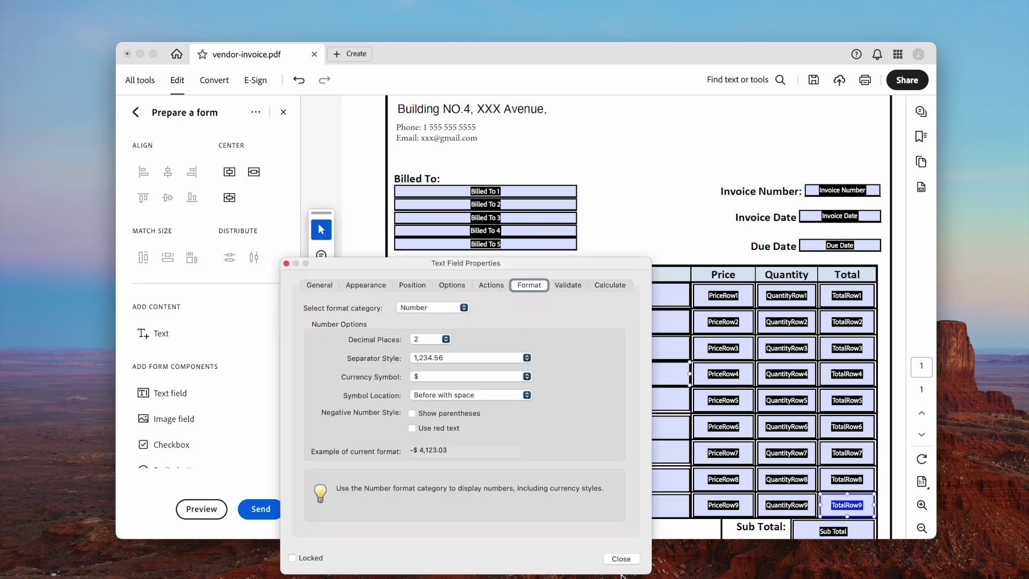
{"action": "left_click", "coordinate": [620, 558]}
{"action": "double_click", "coordinate": [786, 295]}
{"action": "left_click", "coordinate": [414, 320]}
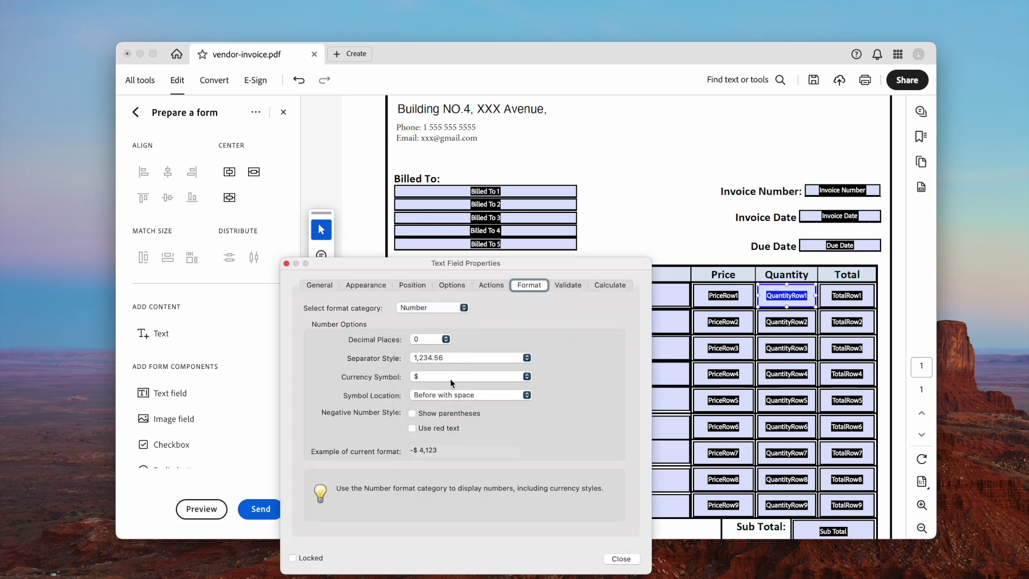
- Format QuantityRow2 and QuantityRow3 as numbers with zero decimal places
{"action": "left_click", "coordinate": [621, 558]}
{"action": "double_click", "coordinate": [786, 322]}
{"action": "left_click", "coordinate": [464, 307]}
{"action": "left_click", "coordinate": [419, 320]}
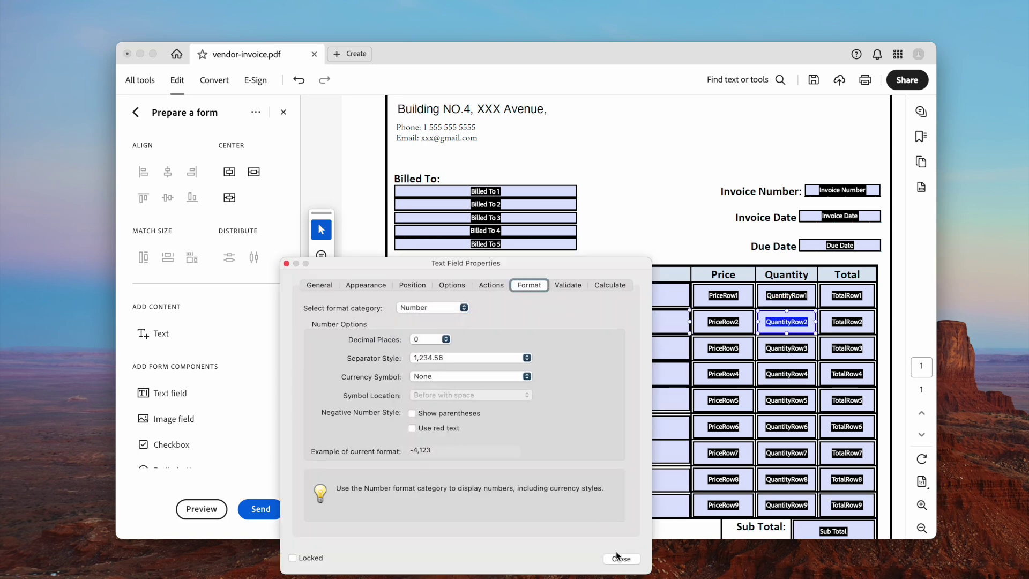
{"action": "left_click", "coordinate": [621, 559]}
{"action": "double_click", "coordinate": [786, 348]}
{"action": "left_click", "coordinate": [463, 307]}
{"action": "left_click", "coordinate": [418, 320]}
{"action": "left_click", "coordinate": [446, 339]}
{"action": "left_click", "coordinate": [621, 558]}
- Format QuantityRow4 through QuantityRow6 as whole numbers with zero decimals
{"action": "double_click", "coordinate": [786, 374]}
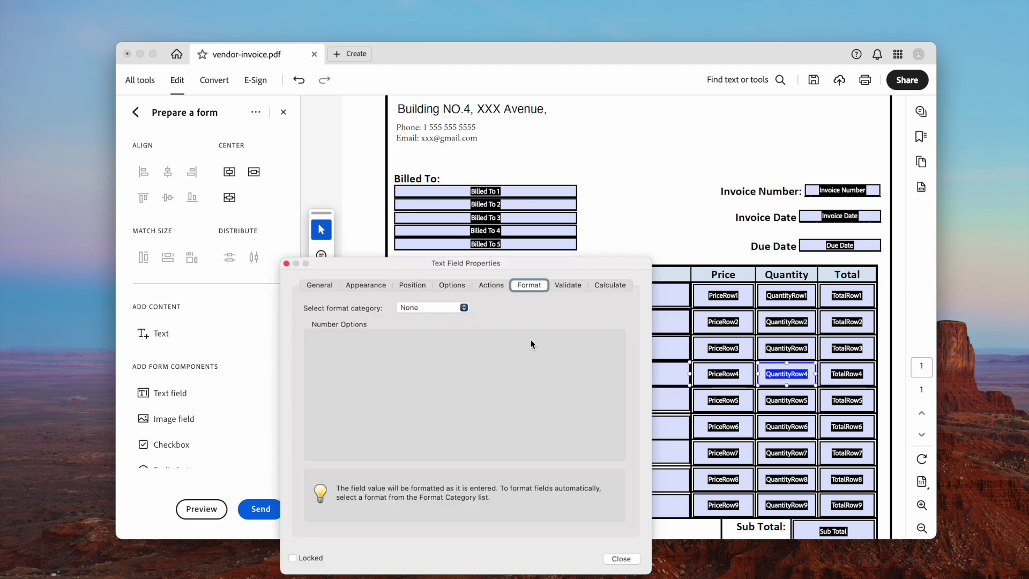
{"action": "left_click", "coordinate": [463, 307]}
{"action": "left_click", "coordinate": [418, 320]}
{"action": "left_click", "coordinate": [446, 338]}
{"action": "left_click", "coordinate": [620, 559]}
{"action": "double_click", "coordinate": [786, 400]}
{"action": "left_click", "coordinate": [464, 308]}
{"action": "left_click", "coordinate": [418, 320]}
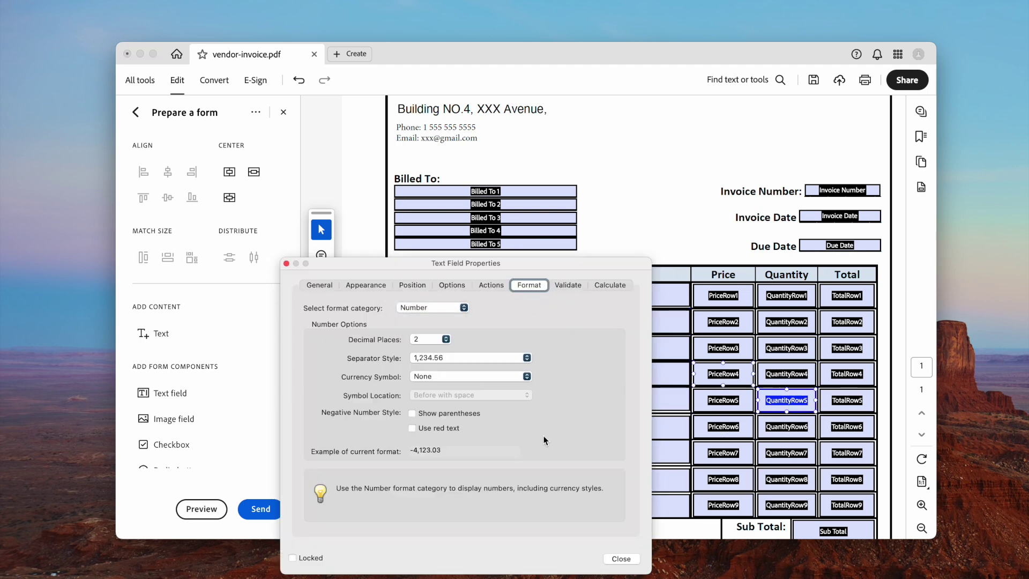
{"action": "left_click", "coordinate": [621, 559]}
{"action": "double_click", "coordinate": [786, 426]}
{"action": "left_click", "coordinate": [463, 307]}
{"action": "left_click", "coordinate": [417, 320]}
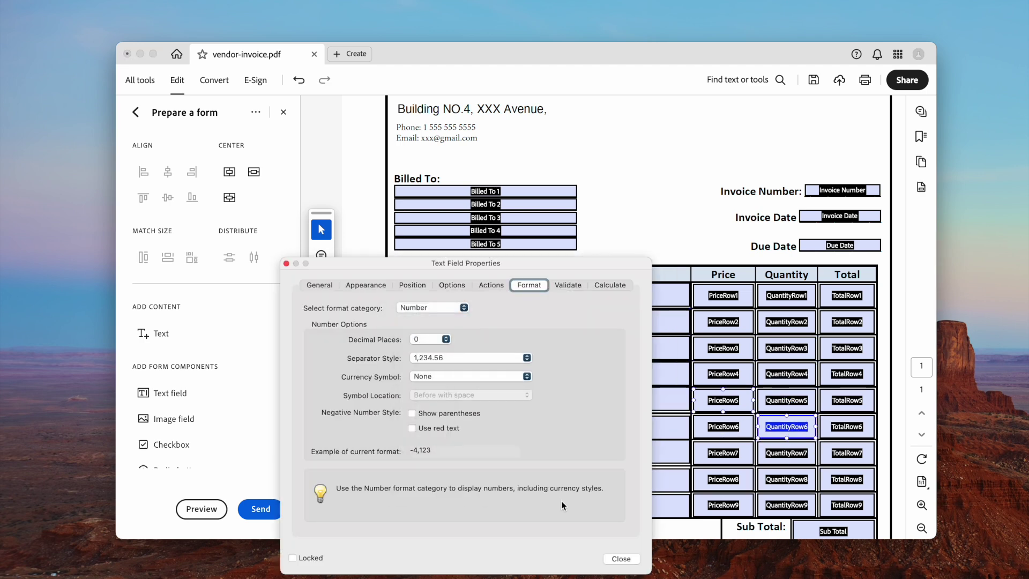
{"action": "left_click", "coordinate": [620, 559]}
- Format QuantityRow7 through QuantityRow9 as whole numbers with zero decimals
{"action": "double_click", "coordinate": [786, 453]}
{"action": "left_click", "coordinate": [464, 308]}
{"action": "left_click", "coordinate": [419, 320]}
{"action": "left_click", "coordinate": [446, 339]}
{"action": "left_click", "coordinate": [418, 306]}
{"action": "left_click", "coordinate": [620, 558]}
{"action": "double_click", "coordinate": [786, 479]}
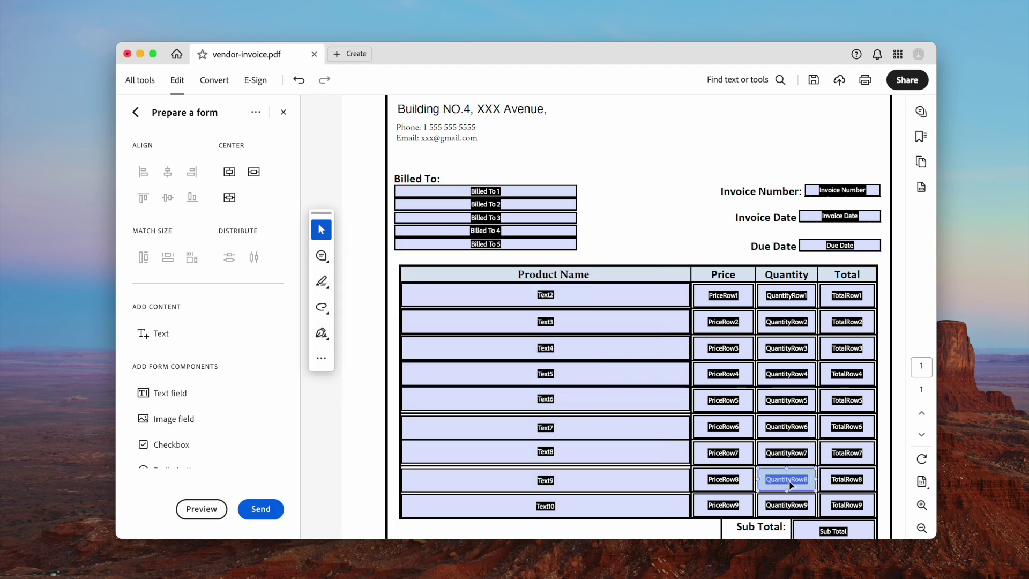
{"action": "left_click", "coordinate": [462, 307]}
{"action": "left_click", "coordinate": [418, 320]}
{"action": "left_click", "coordinate": [621, 559]}
{"action": "double_click", "coordinate": [786, 505]}
{"action": "left_click", "coordinate": [462, 307]}
{"action": "left_click", "coordinate": [418, 320]}
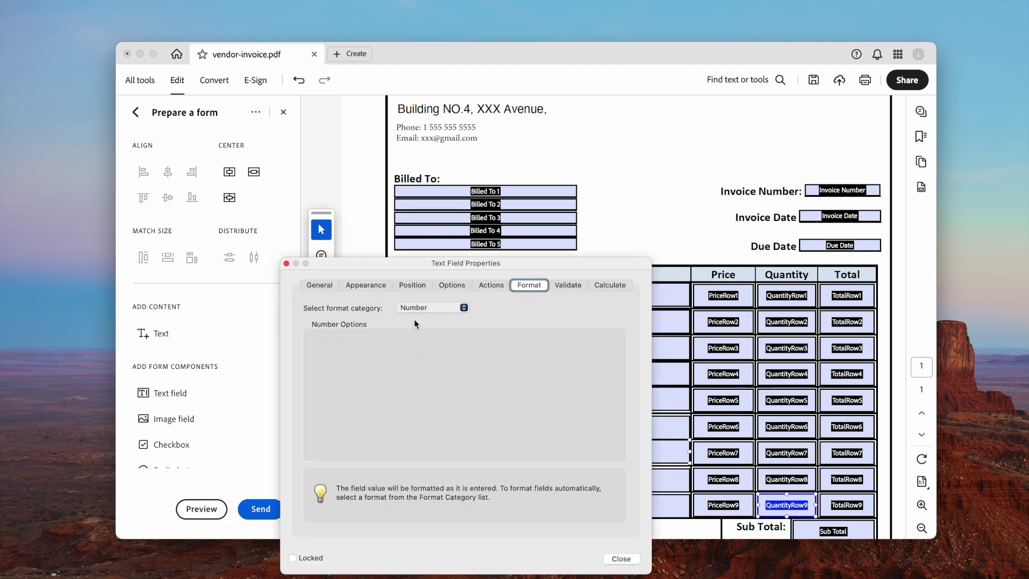
{"action": "left_click", "coordinate": [621, 558]}
- Set TotalRow1 to calculate the product of PriceRow1 and QuantityRow1
{"action": "double_click", "coordinate": [846, 295]}
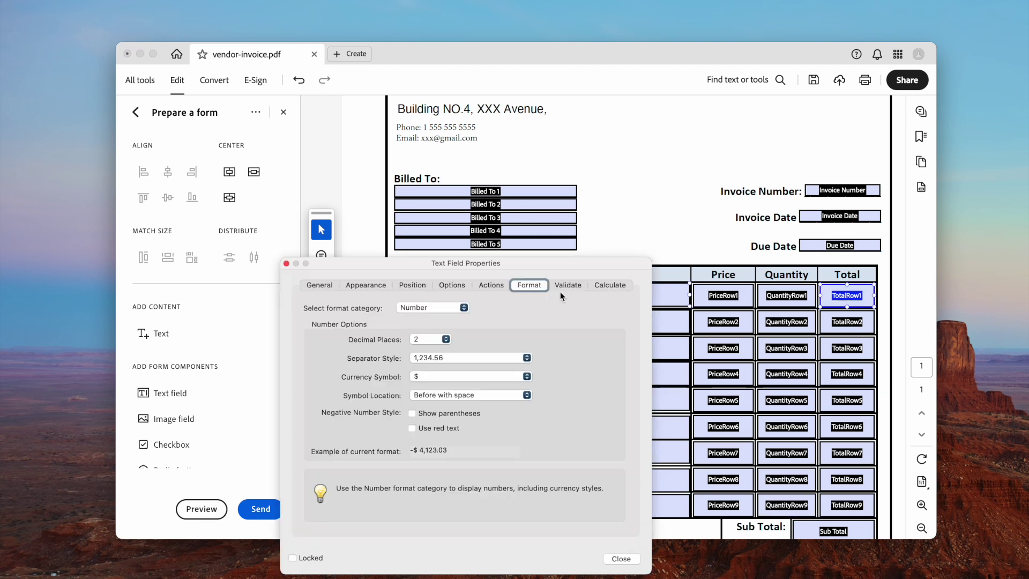
{"action": "left_click", "coordinate": [611, 285]}
{"action": "left_click", "coordinate": [307, 324]}
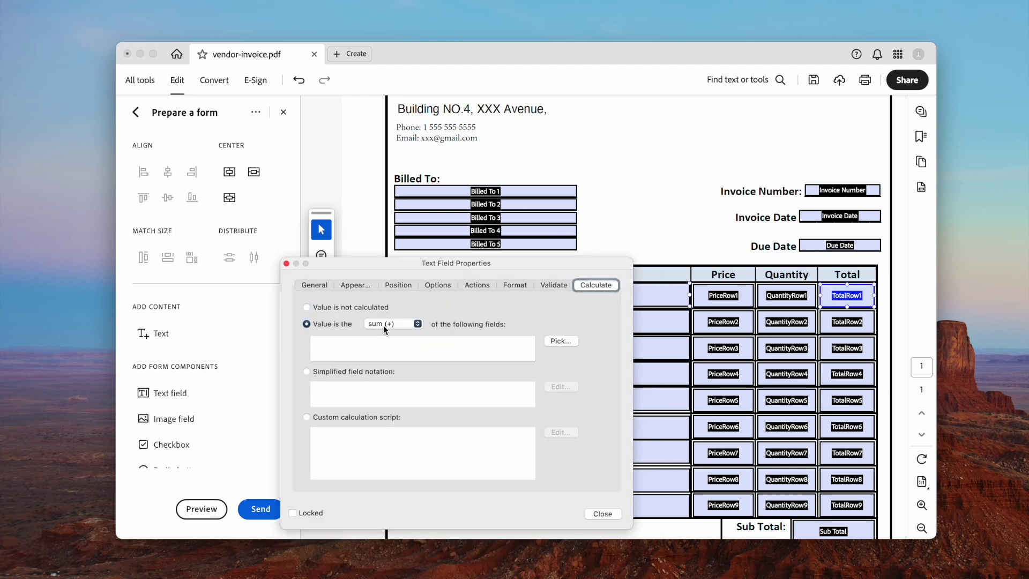
{"action": "left_click", "coordinate": [392, 323]}
{"action": "left_click", "coordinate": [561, 341]}
{"action": "scroll", "coordinate": [367, 392], "scroll_direction": "down", "scroll_amount": 3}
{"action": "scroll", "coordinate": [367, 393], "scroll_direction": "down", "scroll_amount": 3}
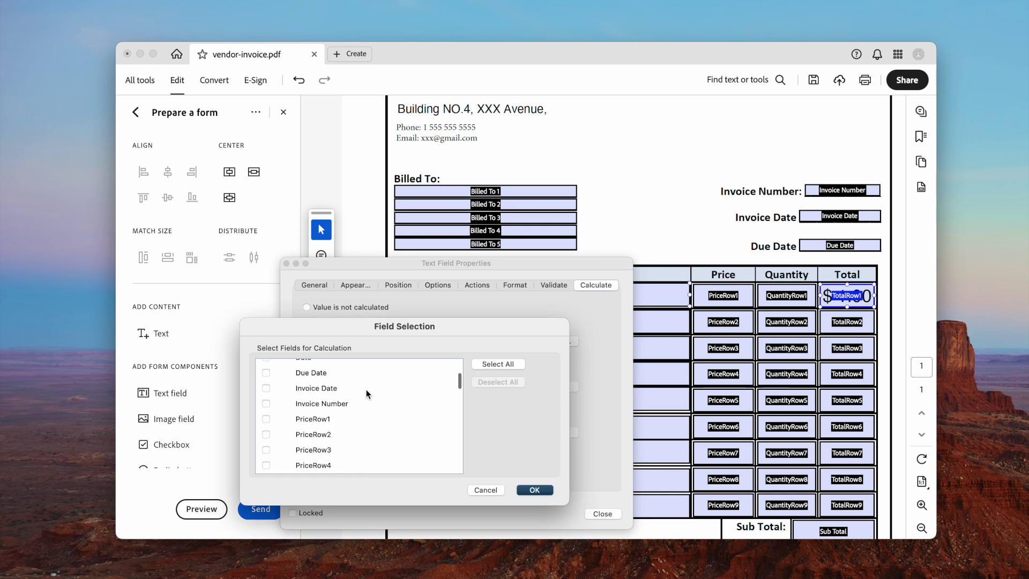
{"action": "left_click", "coordinate": [265, 419]}
{"action": "scroll", "coordinate": [351, 414], "scroll_direction": "down", "scroll_amount": 2}
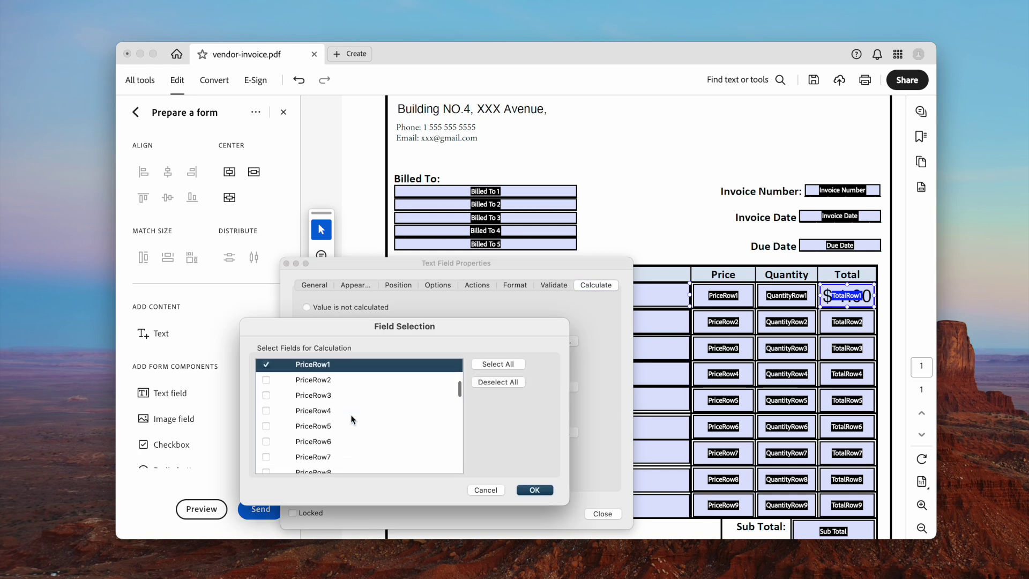
{"action": "scroll", "coordinate": [350, 415], "scroll_direction": "down", "scroll_amount": 2}
{"action": "left_click", "coordinate": [266, 447]}
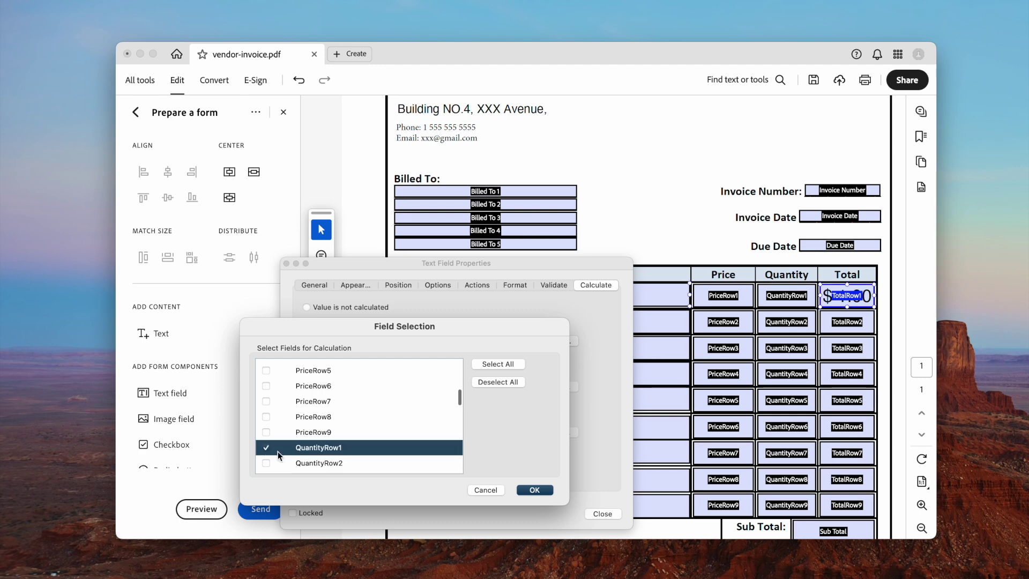
{"action": "left_click", "coordinate": [525, 491]}
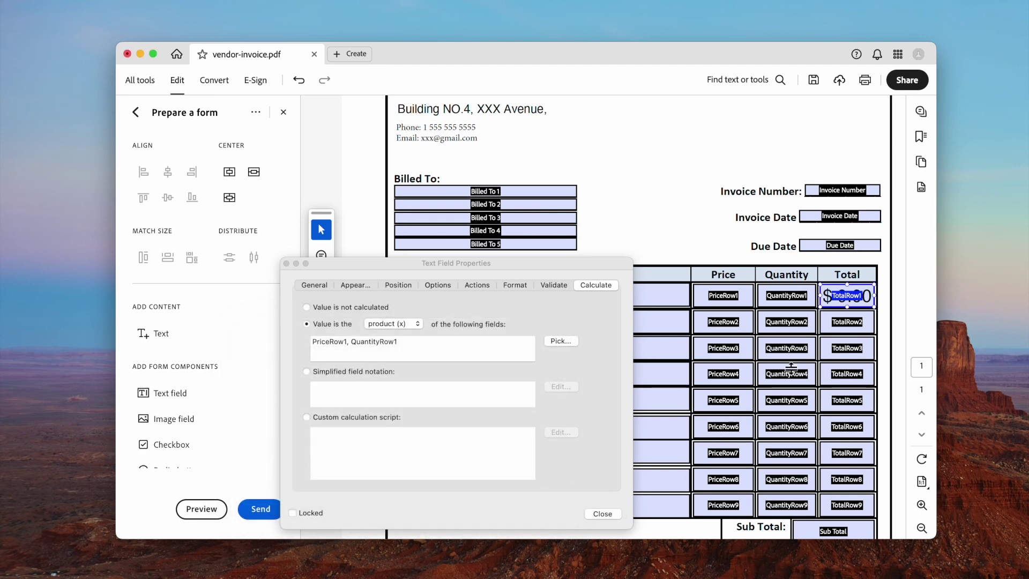
- Make TotalRow2 and TotalRow3 the product of their row's price and quantity
{"action": "left_click", "coordinate": [848, 322]}
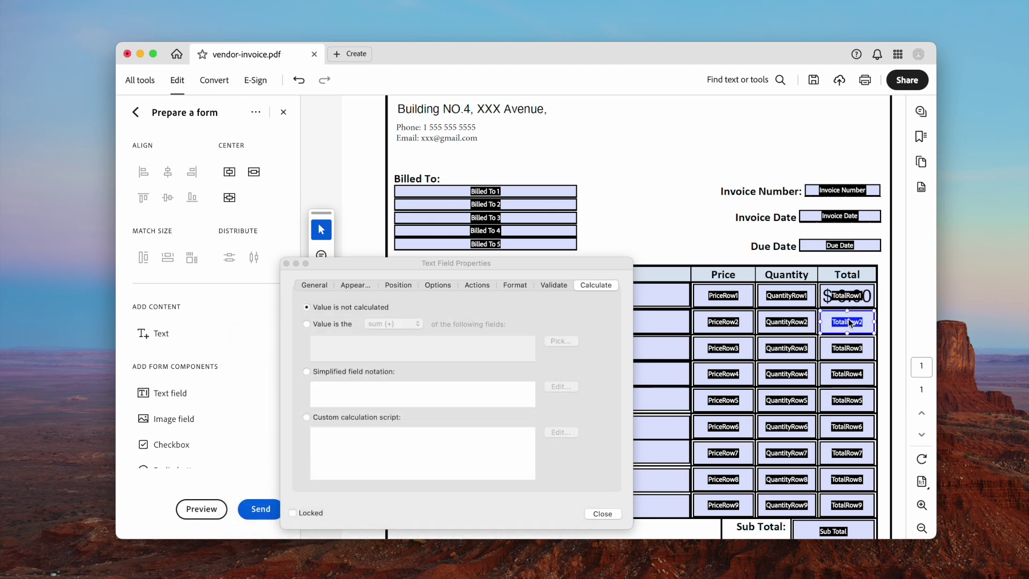
{"action": "left_click", "coordinate": [306, 324]}
{"action": "left_click", "coordinate": [392, 324]}
{"action": "left_click", "coordinate": [560, 341]}
{"action": "scroll", "coordinate": [320, 394], "scroll_direction": "down", "scroll_amount": 3}
{"action": "left_click", "coordinate": [525, 491]}
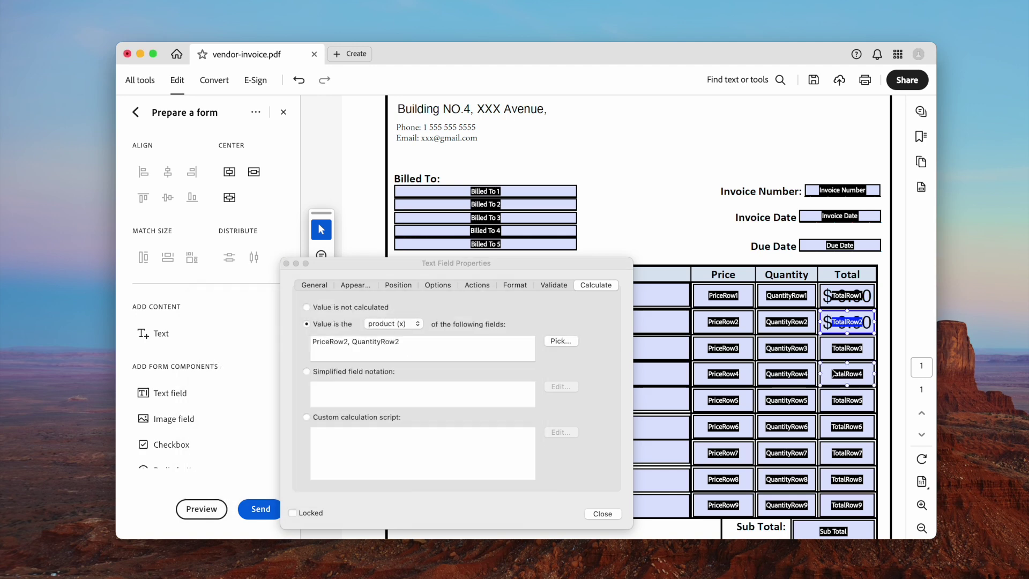
{"action": "left_click", "coordinate": [847, 347]}
{"action": "left_click", "coordinate": [306, 324]}
{"action": "left_click", "coordinate": [560, 342]}
{"action": "scroll", "coordinate": [321, 394], "scroll_direction": "down", "scroll_amount": 3}
- Make TotalRow4 through TotalRow6 multiply their row's price by quantity
{"action": "left_click", "coordinate": [525, 491]}
{"action": "left_click", "coordinate": [841, 379]}
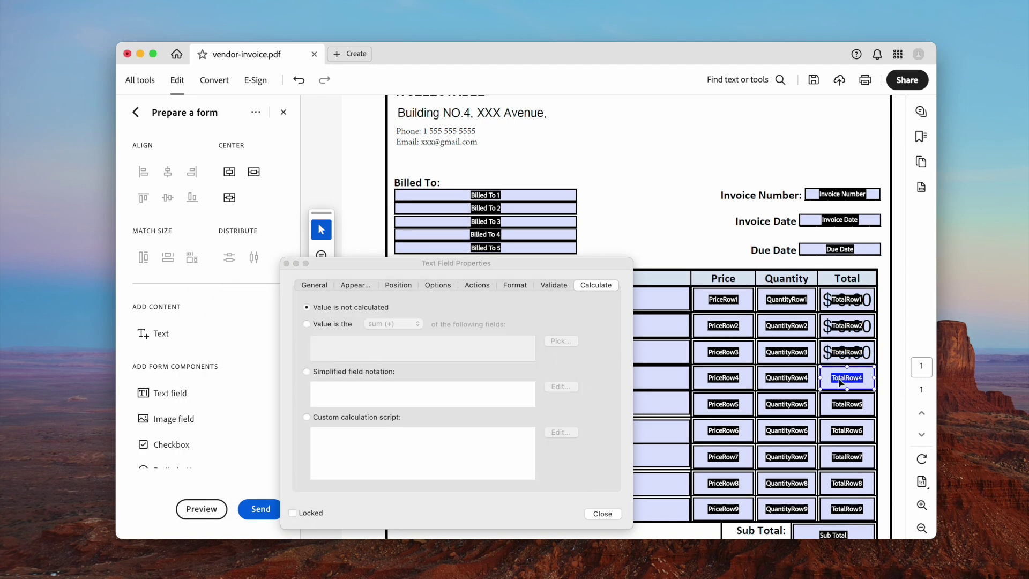
{"action": "left_click", "coordinate": [305, 324]}
{"action": "left_click", "coordinate": [560, 340]}
{"action": "left_click", "coordinate": [320, 364]}
{"action": "scroll", "coordinate": [320, 394], "scroll_direction": "down", "scroll_amount": 3}
{"action": "left_click", "coordinate": [525, 438]}
{"action": "left_click", "coordinate": [847, 405]}
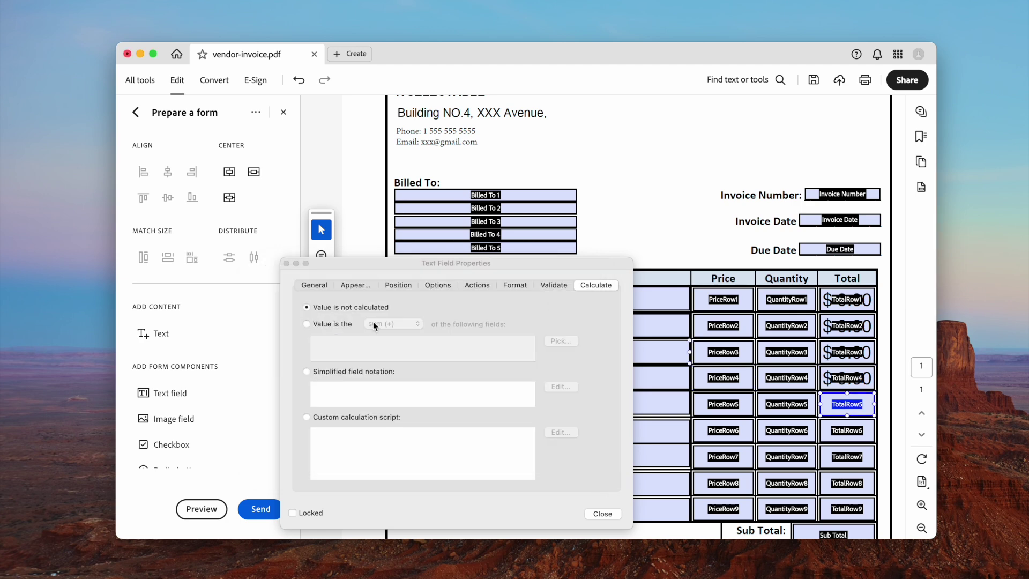
{"action": "left_click", "coordinate": [307, 324]}
{"action": "left_click", "coordinate": [559, 341]}
{"action": "scroll", "coordinate": [320, 393], "scroll_direction": "down", "scroll_amount": 3}
{"action": "left_click", "coordinate": [320, 364]}
{"action": "left_click", "coordinate": [499, 479]}
{"action": "left_click", "coordinate": [846, 430]}
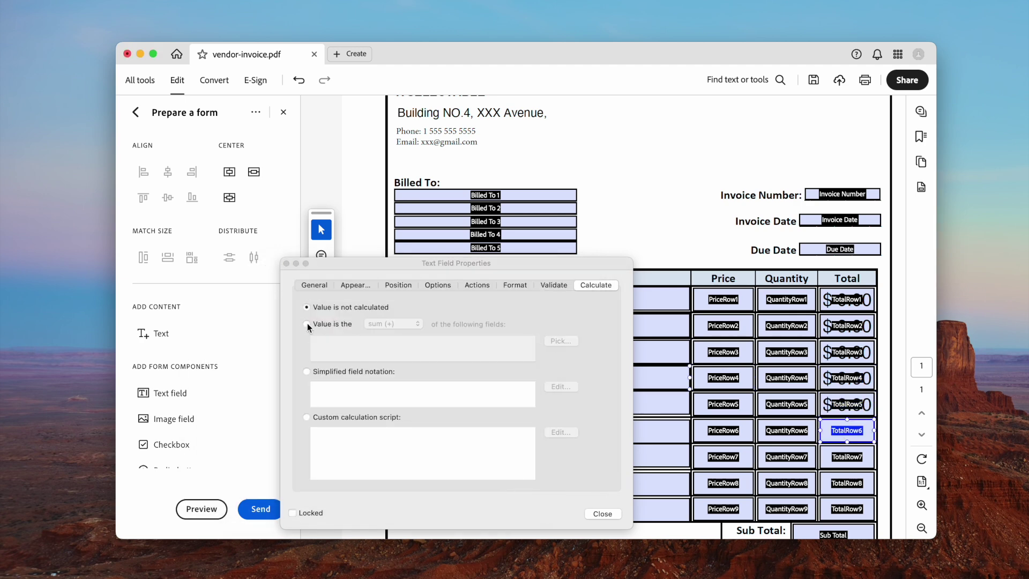
{"action": "left_click", "coordinate": [307, 324]}
{"action": "left_click", "coordinate": [561, 341]}
{"action": "scroll", "coordinate": [320, 394], "scroll_direction": "down", "scroll_amount": 3}
- Make TotalRow7 through TotalRow9 multiply their PriceRow by QuantityRow
{"action": "left_click", "coordinate": [525, 491]}
{"action": "left_click", "coordinate": [847, 456]}
{"action": "left_click", "coordinate": [560, 341]}
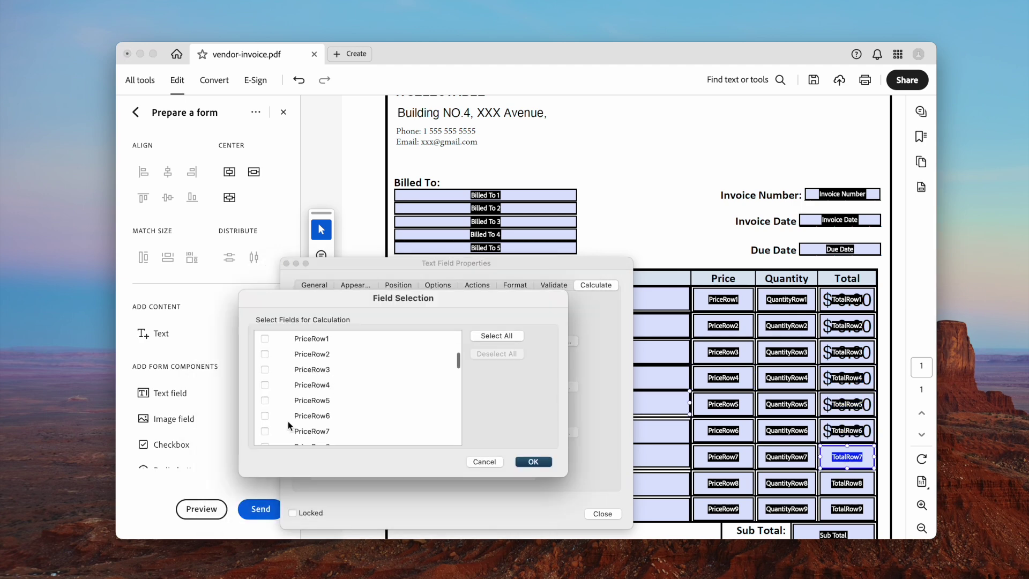
{"action": "left_click", "coordinate": [265, 431]}
{"action": "scroll", "coordinate": [320, 394], "scroll_direction": "down", "scroll_amount": 3}
{"action": "left_click", "coordinate": [533, 461]}
{"action": "left_click", "coordinate": [845, 454]}
{"action": "left_click", "coordinate": [560, 341]}
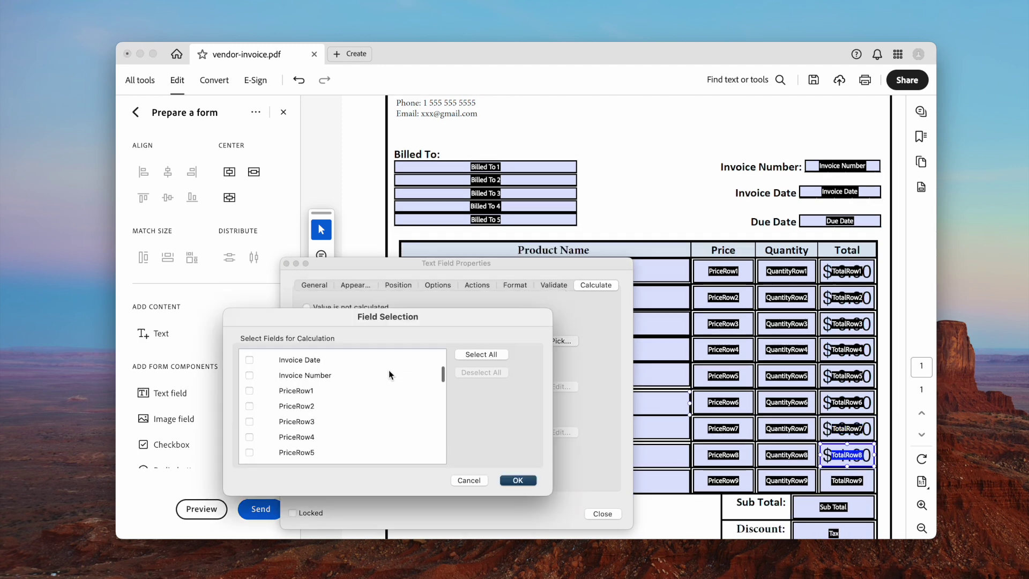
{"action": "scroll", "coordinate": [320, 394], "scroll_direction": "down", "scroll_amount": 3}
{"action": "left_click", "coordinate": [250, 403]}
{"action": "scroll", "coordinate": [320, 394], "scroll_direction": "down", "scroll_amount": 3}
{"action": "left_click", "coordinate": [517, 480]}
{"action": "left_click", "coordinate": [846, 480]}
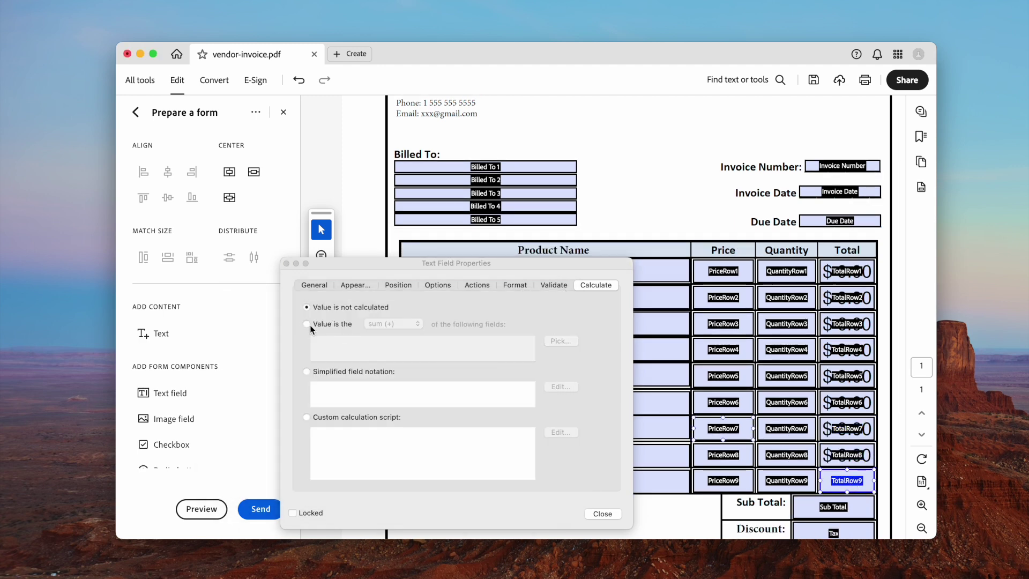
{"action": "left_click", "coordinate": [306, 324]}
{"action": "left_click", "coordinate": [560, 340]}
{"action": "scroll", "coordinate": [321, 394], "scroll_direction": "down", "scroll_amount": 3}
{"action": "left_click", "coordinate": [291, 377]}
{"action": "left_click", "coordinate": [563, 446]}
{"action": "left_click", "coordinate": [601, 514]}
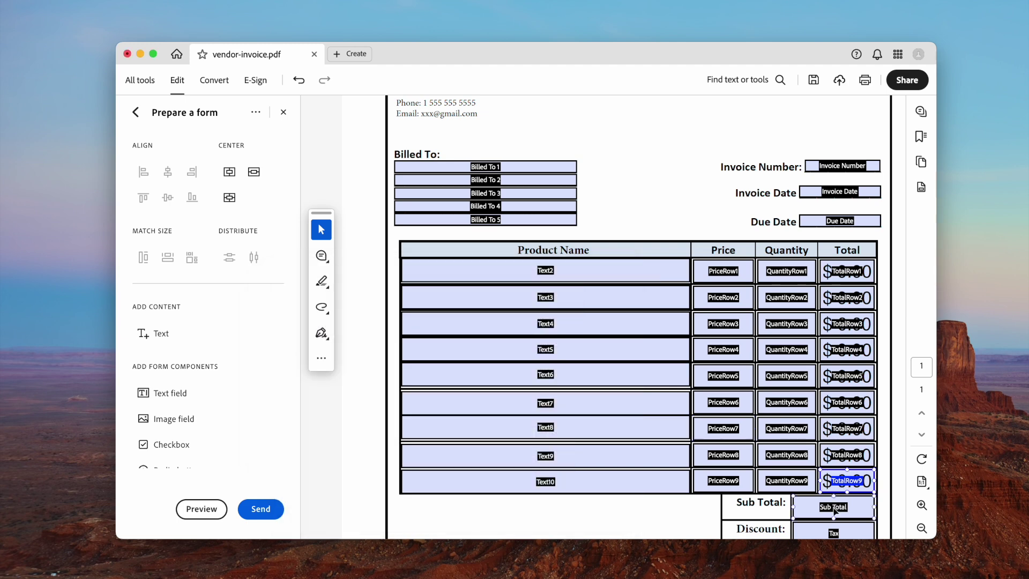
- Set Sub Total to sum TotalRow1 through TotalRow9
{"action": "double_click", "coordinate": [833, 506]}
{"action": "left_click", "coordinate": [307, 324]}
{"action": "left_click", "coordinate": [560, 341]}
{"action": "scroll", "coordinate": [378, 394], "scroll_direction": "down", "scroll_amount": 5}
{"action": "scroll", "coordinate": [321, 395], "scroll_direction": "down", "scroll_amount": 5}
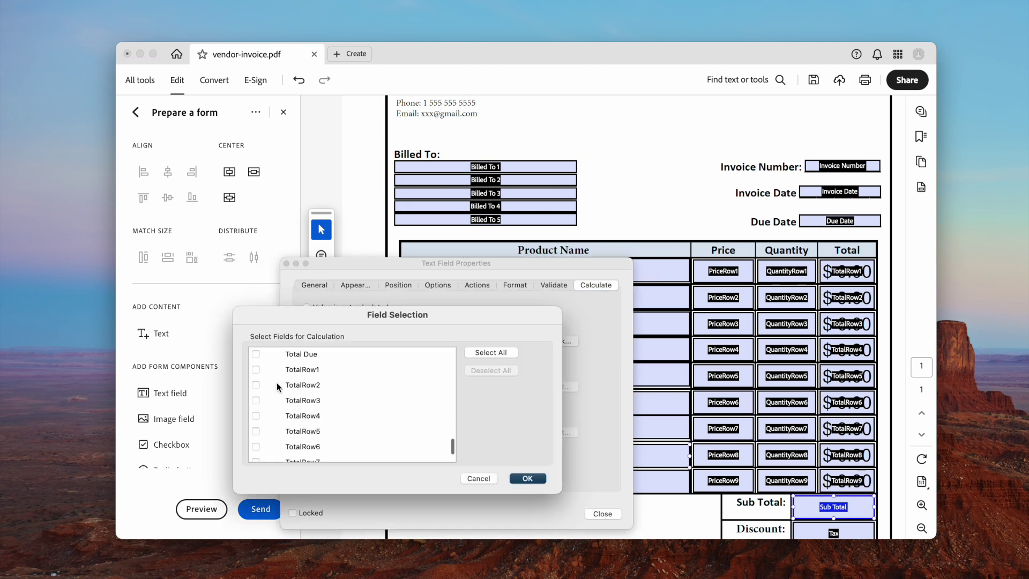
{"action": "left_click", "coordinate": [256, 369]}
{"action": "left_click", "coordinate": [256, 384]}
{"action": "left_click", "coordinate": [256, 401]}
{"action": "scroll", "coordinate": [322, 402], "scroll_direction": "down", "scroll_amount": 3}
{"action": "left_click", "coordinate": [256, 437]}
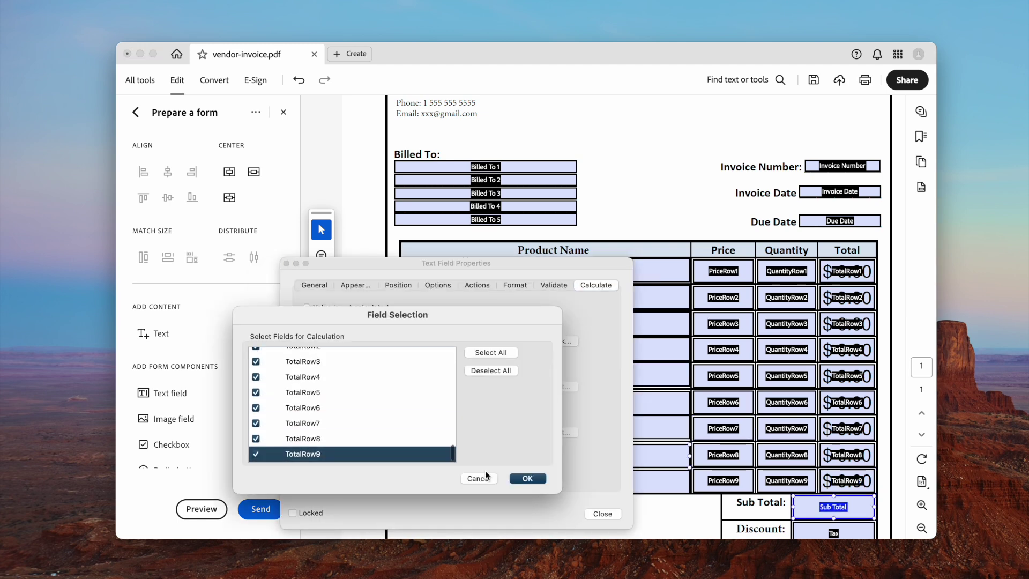
{"action": "left_click", "coordinate": [527, 478]}
- Format the Tax field as a Number and rename it Discount
{"action": "left_click", "coordinate": [515, 285]}
{"action": "left_click", "coordinate": [431, 307]}
{"action": "left_click", "coordinate": [602, 513]}
{"action": "double_click", "coordinate": [833, 466]}
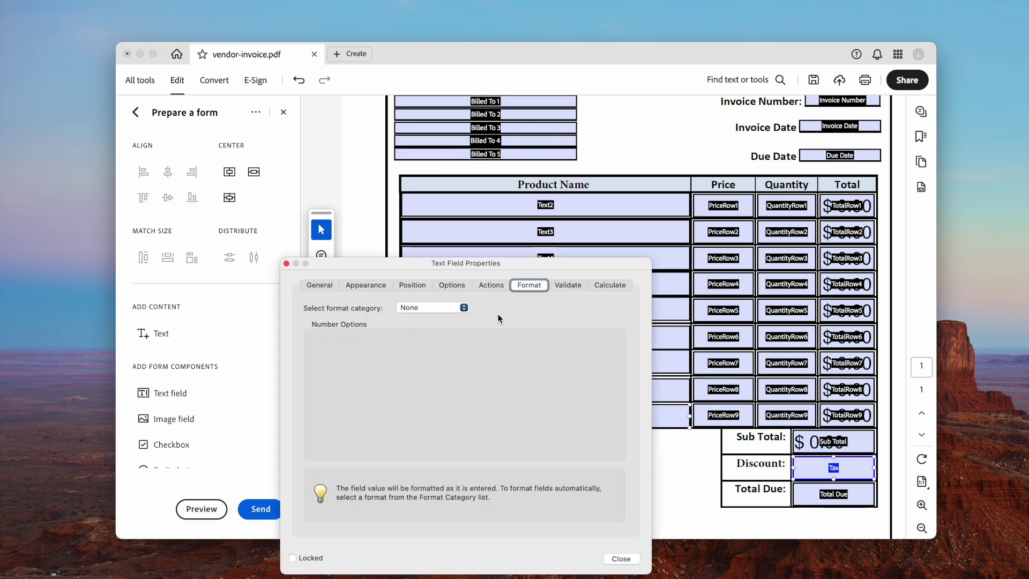
{"action": "left_click", "coordinate": [432, 307]}
{"action": "left_click", "coordinate": [418, 300]}
{"action": "left_click", "coordinate": [609, 284]}
{"action": "left_click", "coordinate": [313, 285]}
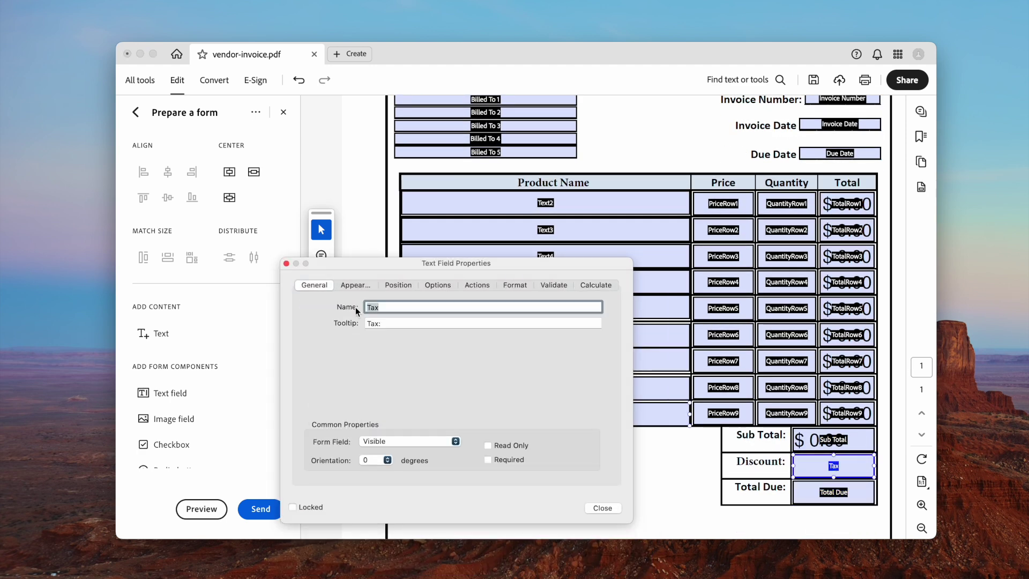
{"action": "type", "text": "ount"}
{"action": "left_click", "coordinate": [602, 507]}
- Set Total Due to sum Discount and Sub Total, then preview the form
{"action": "double_click", "coordinate": [833, 491]}
{"action": "left_click", "coordinate": [596, 284]}
{"action": "left_click", "coordinate": [482, 402]}
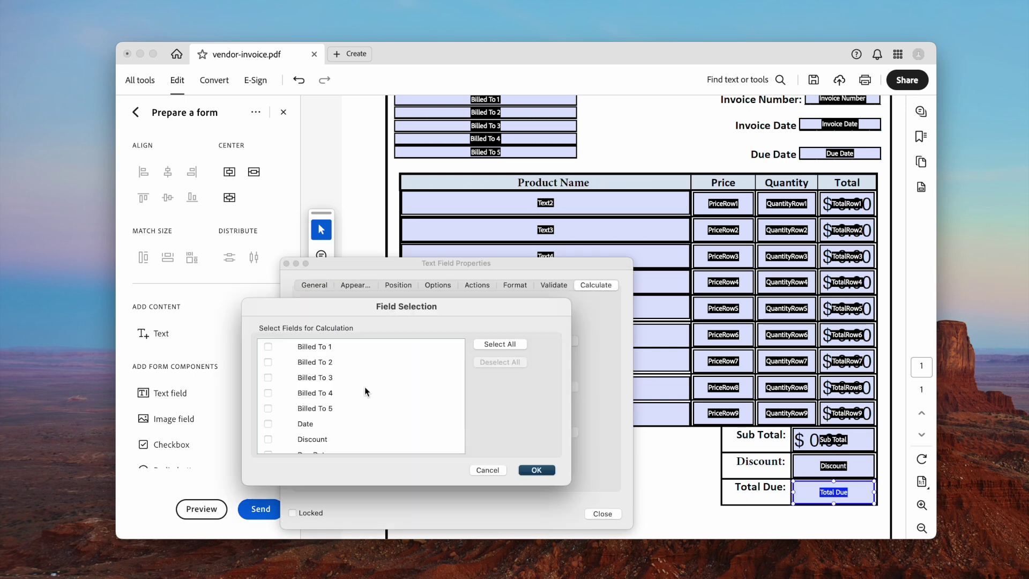
{"action": "left_click", "coordinate": [267, 398]}
{"action": "scroll", "coordinate": [362, 402], "scroll_direction": "down", "scroll_amount": 5}
{"action": "left_click", "coordinate": [268, 429]}
{"action": "left_click", "coordinate": [536, 470]}
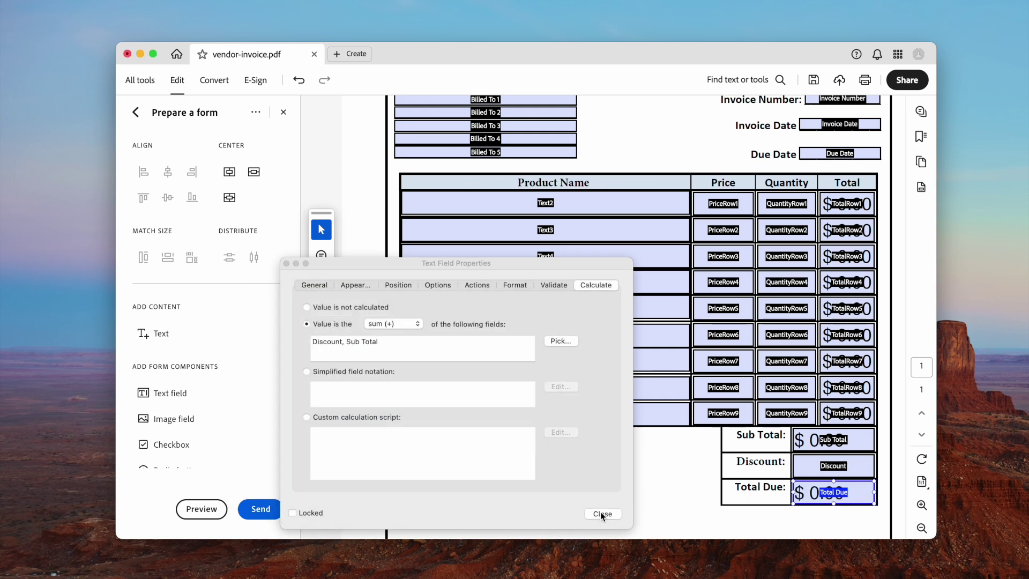
{"action": "left_click", "coordinate": [602, 514]}
{"action": "left_click", "coordinate": [201, 508]}
- Enter the remaining prices and quantities and a -500 Discount, giving $8,864.00 due
{"action": "left_click", "coordinate": [447, 206]}
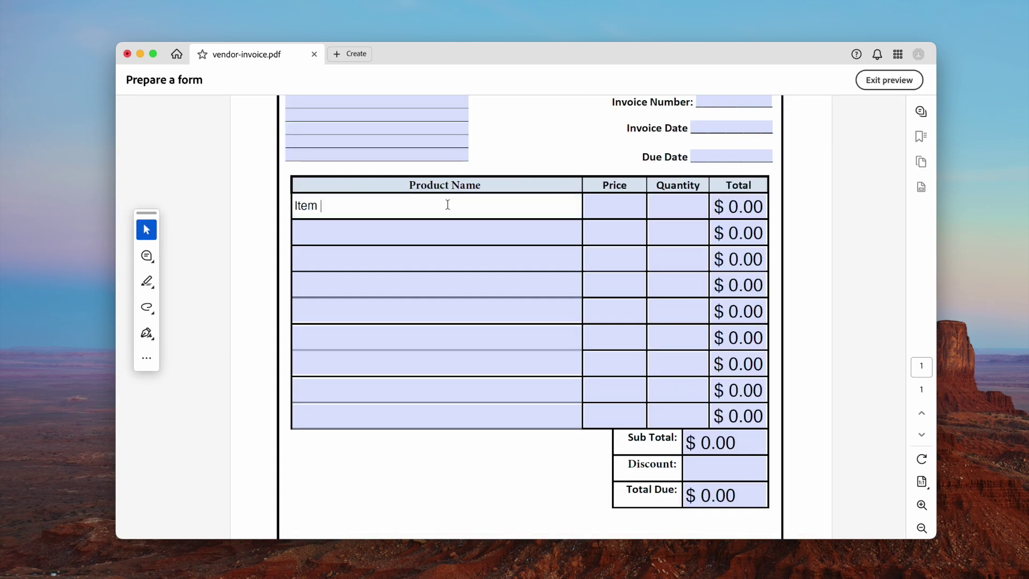
{"action": "type", "text": "No. 2317"}
{"action": "key", "text": "Tab"}
{"action": "type", "text": "6.5"}
{"action": "key", "text": "Tab"}
{"action": "type", "text": "10"}
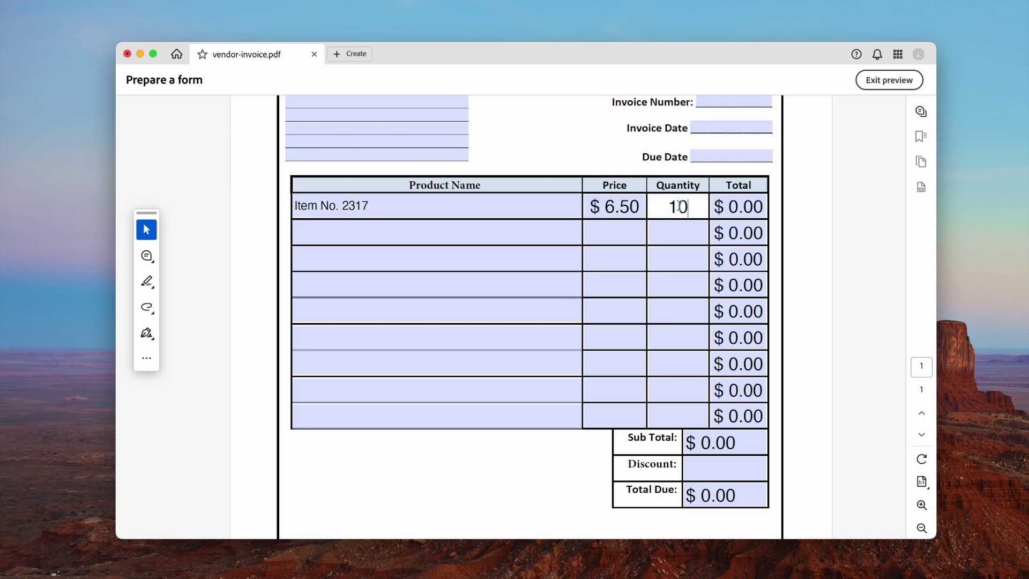
{"action": "key", "text": "Tab"}
{"action": "type", "text": "7\t20\t7\t50"}
{"action": "key", "text": "Tab"}
{"action": "type", "text": "8.1"}
{"action": "key", "text": "Tab"}
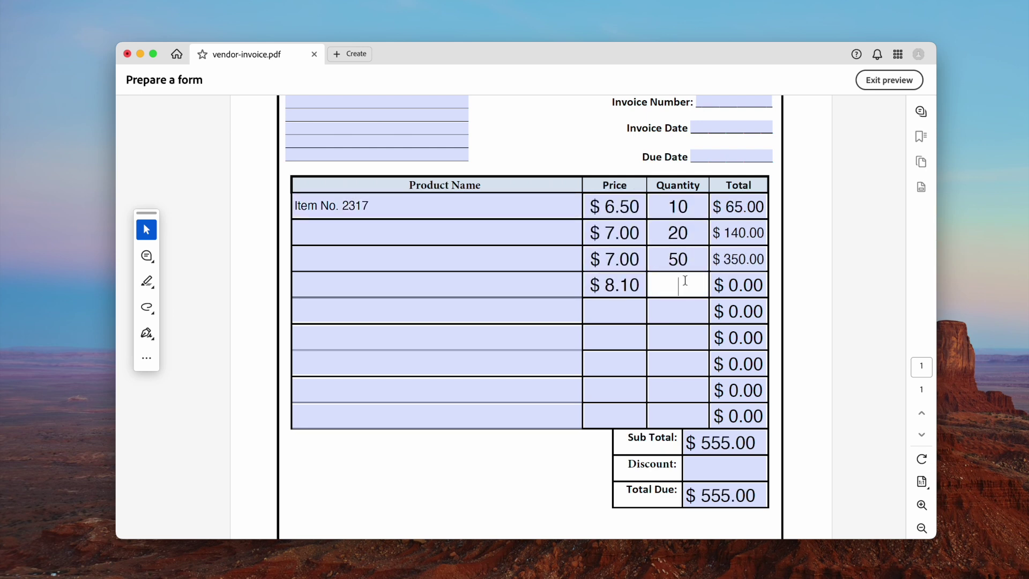
{"action": "type", "text": "20\t8.5\t50\t12.6\t100"}
{"action": "key", "text": "Tab"}
{"action": "type", "text": "12"}
{"action": "key", "text": "Tab"}
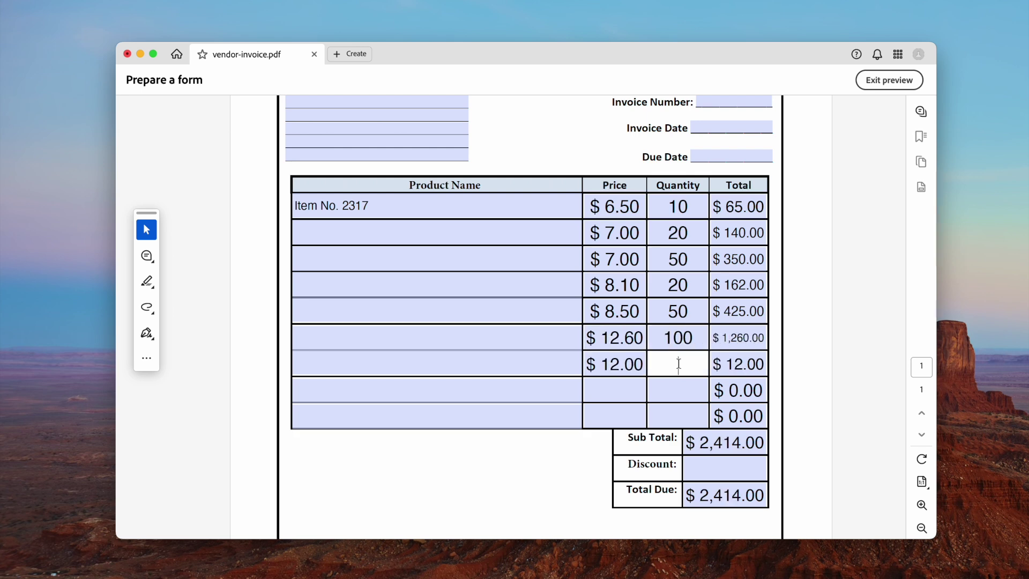
{"action": "type", "text": "30\t22.7"}
{"action": "key", "text": "Tab"}
{"action": "type", "text": "50\t65"}
{"action": "key", "text": "Tab"}
{"action": "type", "text": "89"}
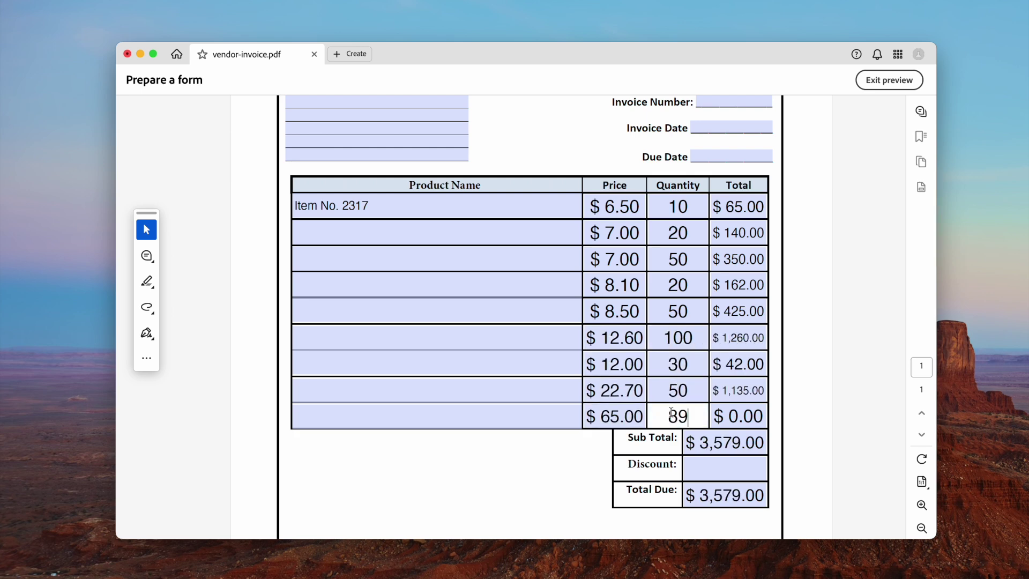
{"action": "key", "text": "Tab"}
{"action": "type", "text": "-500"}
{"action": "key", "text": "Tab"}
{"action": "scroll", "coordinate": [574, 474], "scroll_direction": "down", "scroll_amount": 3}
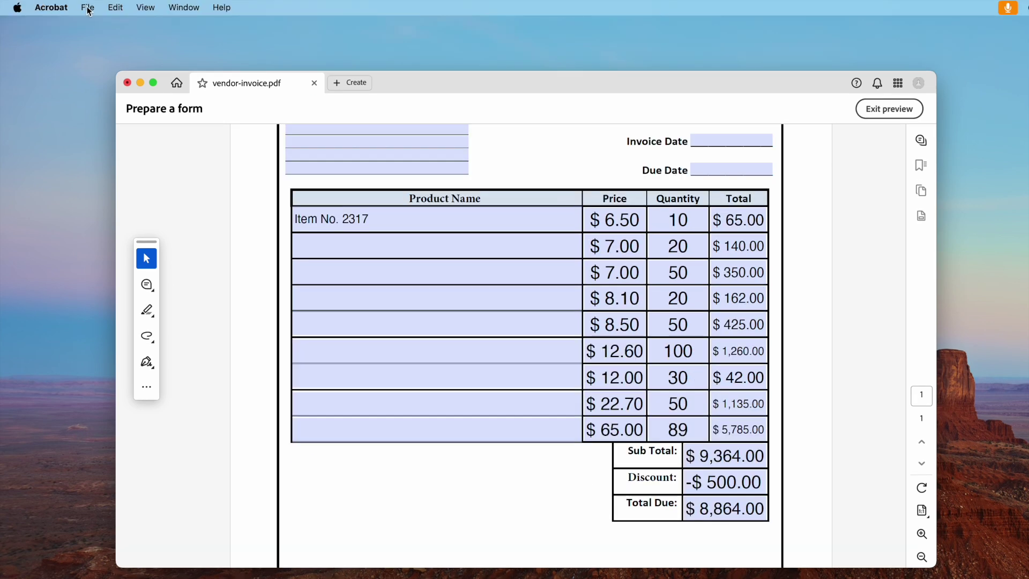
{"action": "left_click", "coordinate": [88, 8]}
- Save the form as vendor-invoice-adobe and retype the first price as $90.00
{"action": "left_click", "coordinate": [105, 96]}
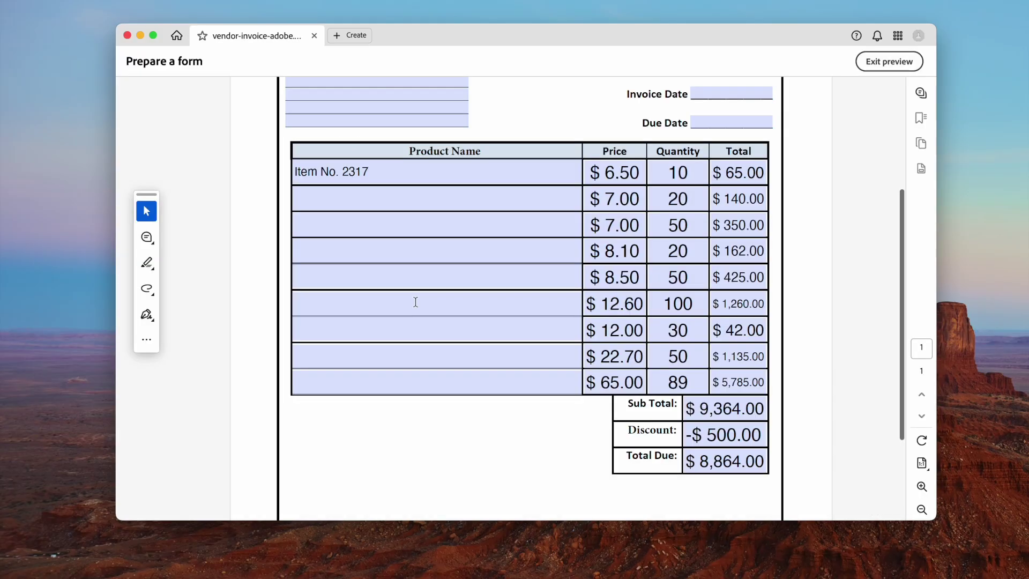
{"action": "scroll", "coordinate": [414, 301], "scroll_direction": "up", "scroll_amount": 3}
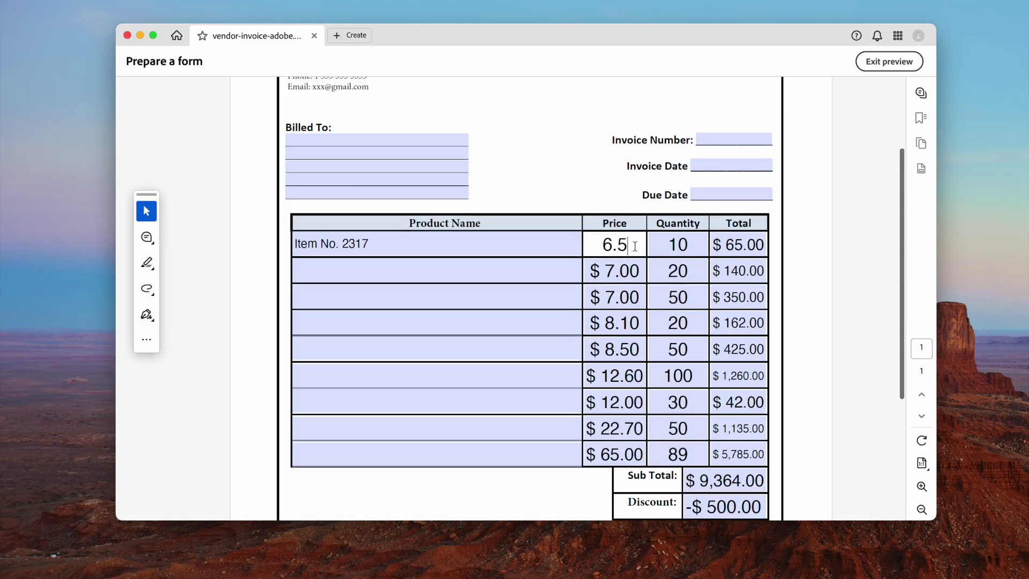
{"action": "left_click", "coordinate": [614, 245]}
{"action": "type", "text": "90"}
{"action": "key", "text": "Tab"}
{"action": "left_click", "coordinate": [614, 272]}
- Edit the lower rows' prices, then drag the invoice PDF into PDFgear
{"action": "left_click", "coordinate": [614, 298]}
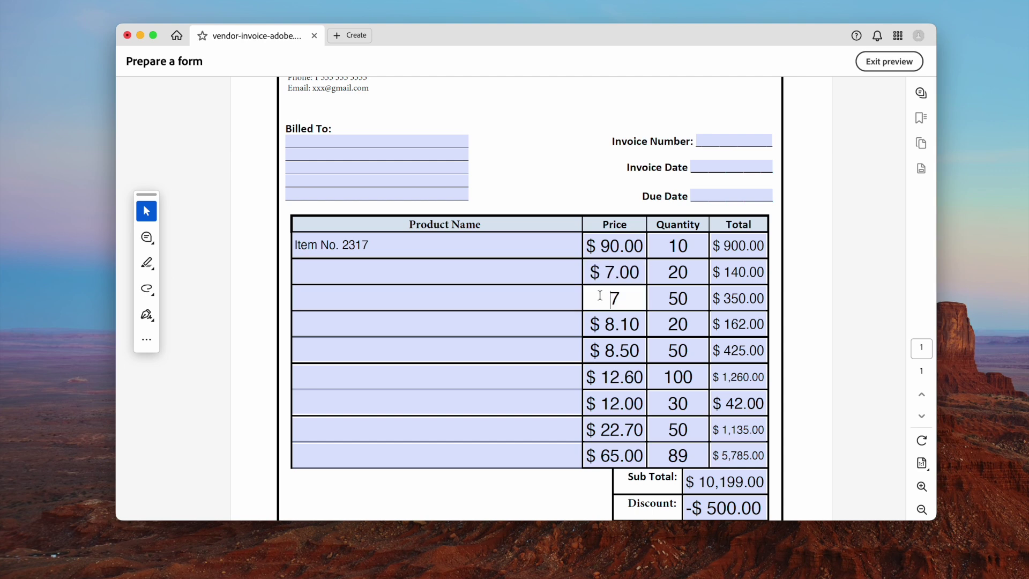
{"action": "type", "text": "8"}
{"action": "key", "text": "Tab"}
{"action": "scroll", "coordinate": [546, 330], "scroll_direction": "down", "scroll_amount": 2}
{"action": "left_click", "coordinate": [609, 338]}
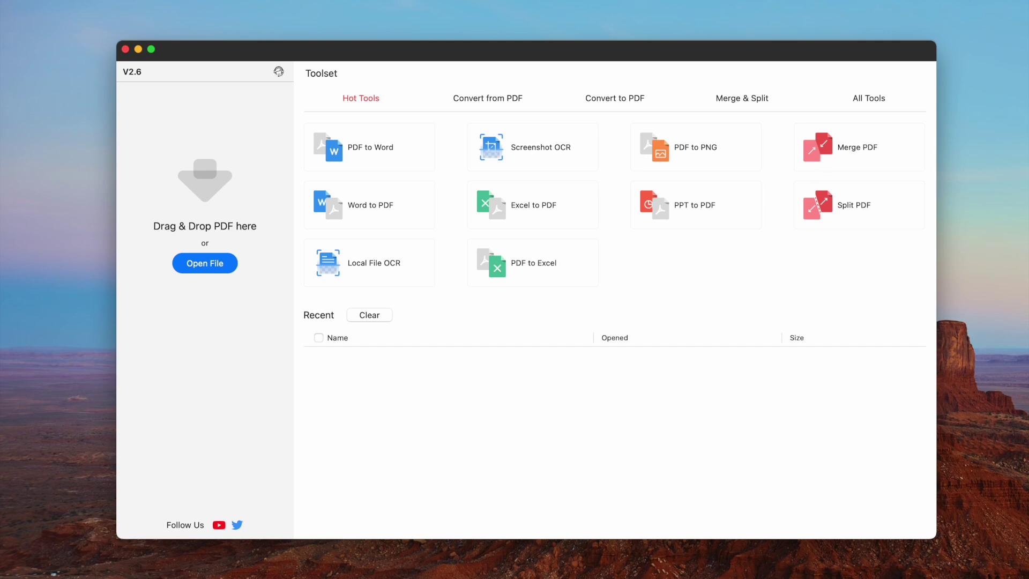
{"action": "left_click_drag", "start_coordinate": [220, 197], "coordinate": [220, 197]}
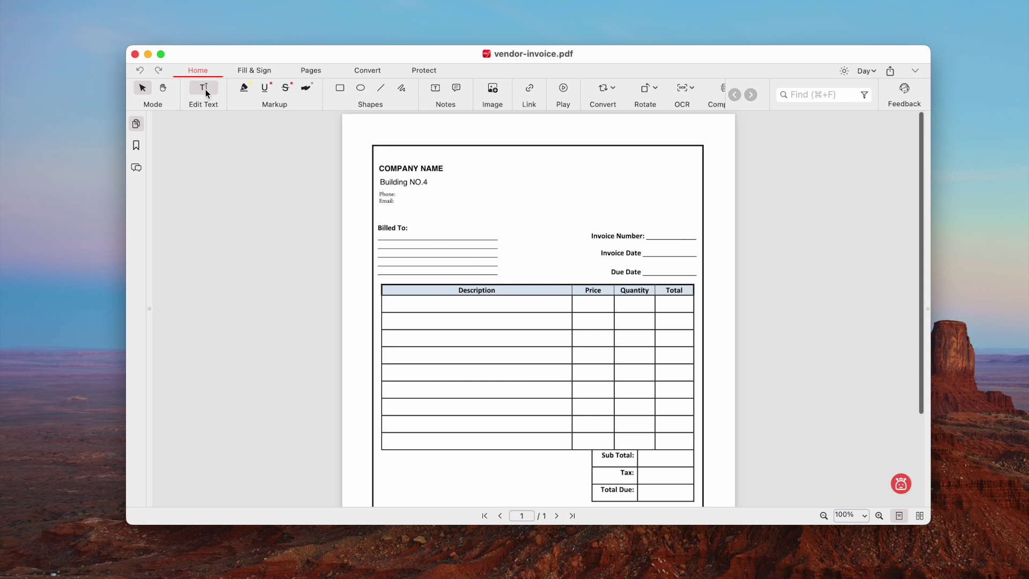
- Add the street address, phone, email and invoice number TN20240909
{"action": "left_click", "coordinate": [205, 89]}
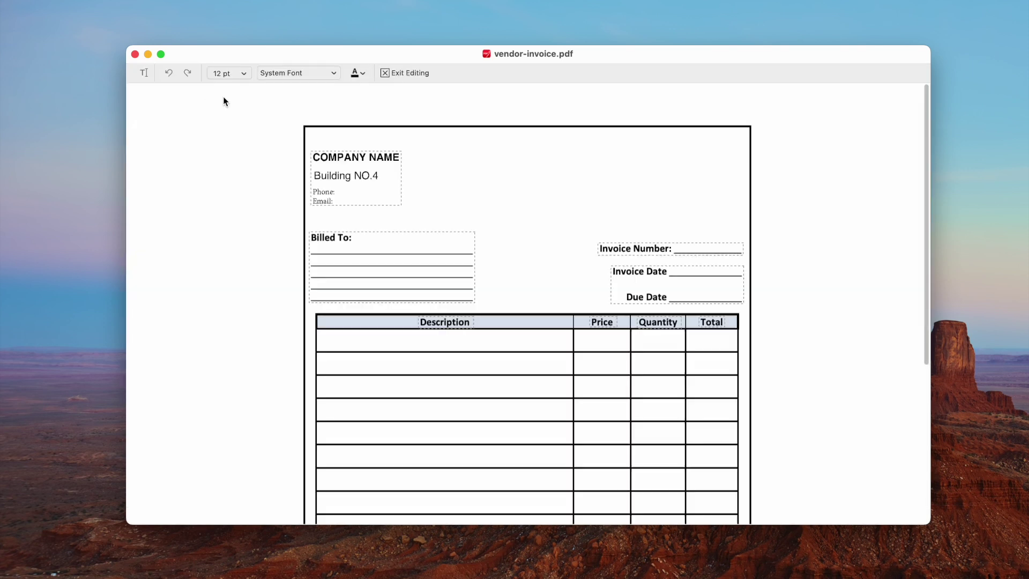
{"action": "left_click", "coordinate": [375, 176]}
{"action": "type", "text": ", "}
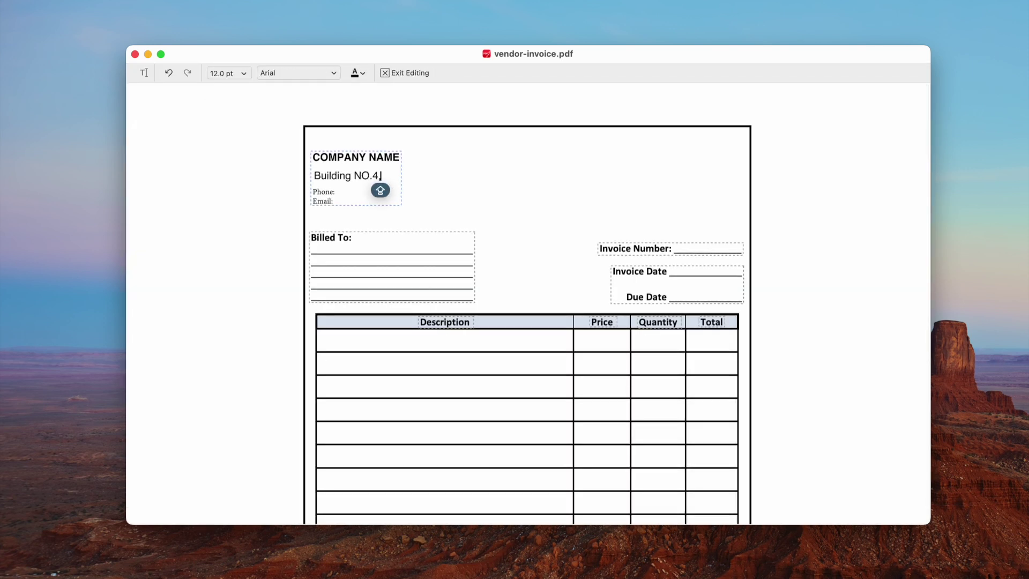
{"action": "type", "text": "xxx"}
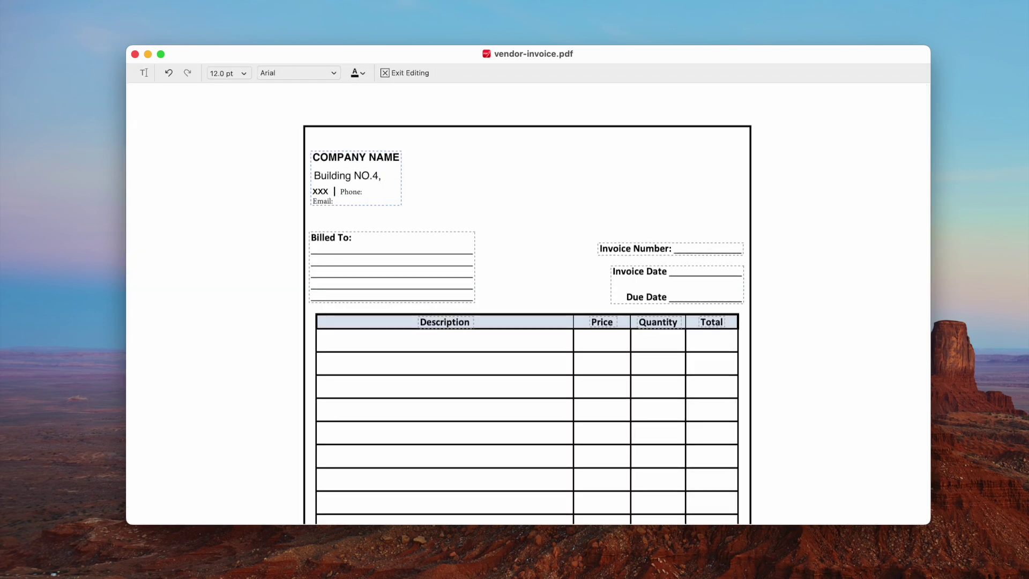
{"action": "type", "text": " Avenue"}
{"action": "key", "text": "Return"}
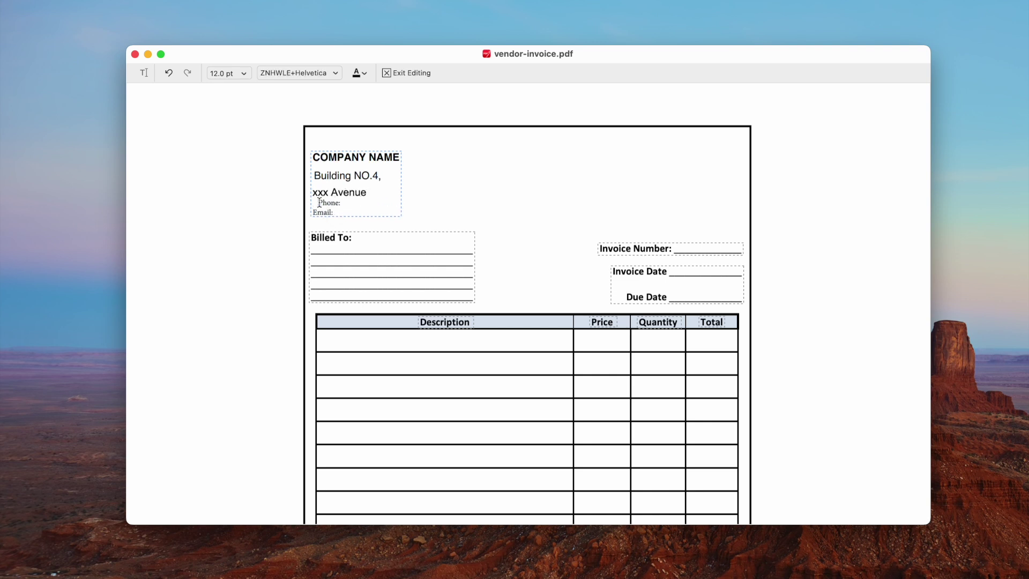
{"action": "left_click", "coordinate": [336, 203]}
{"action": "type", "text": "1 555 555 5555"}
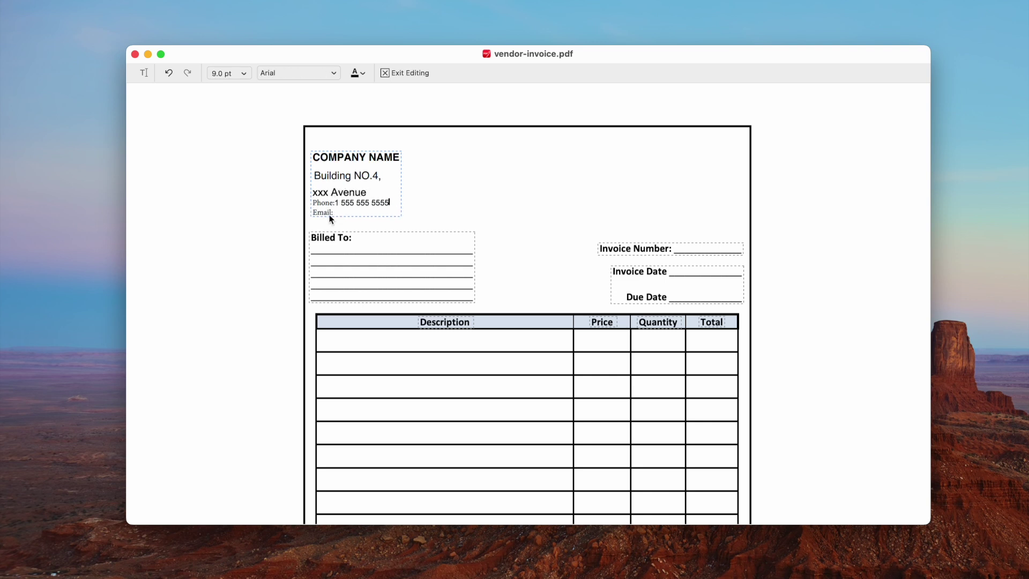
{"action": "left_click", "coordinate": [332, 212]}
{"action": "type", "text": "xxx@gmail.com"}
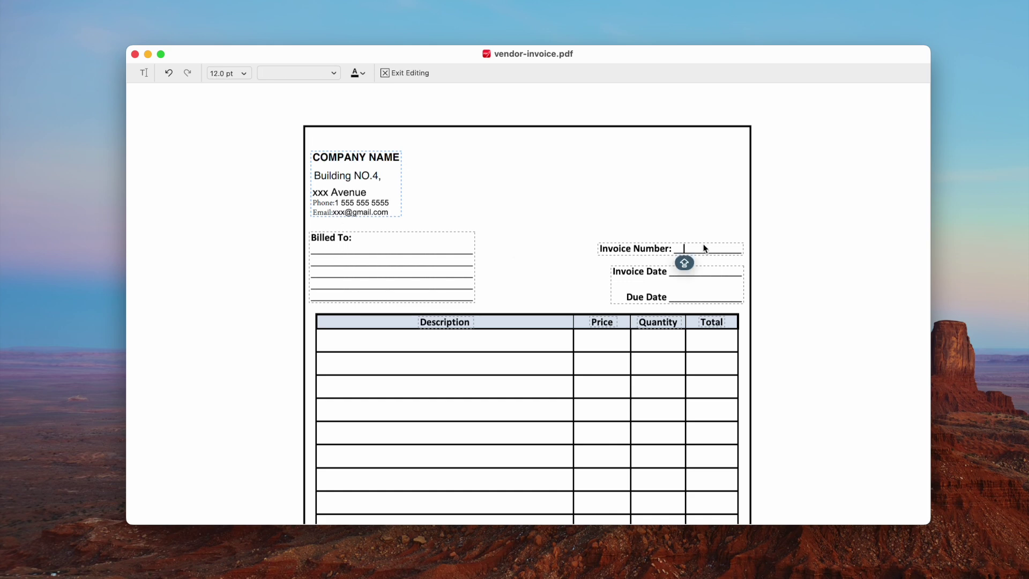
{"action": "type", "text": "TN20240909"}
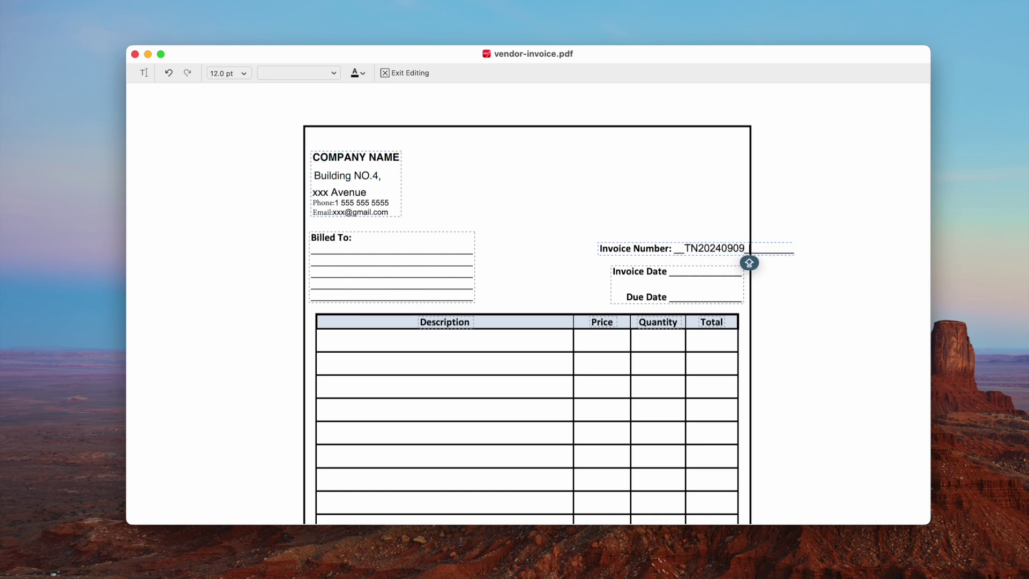
{"action": "type", "text": "_"}
{"action": "scroll", "coordinate": [754, 256], "scroll_direction": "down", "scroll_amount": 1}
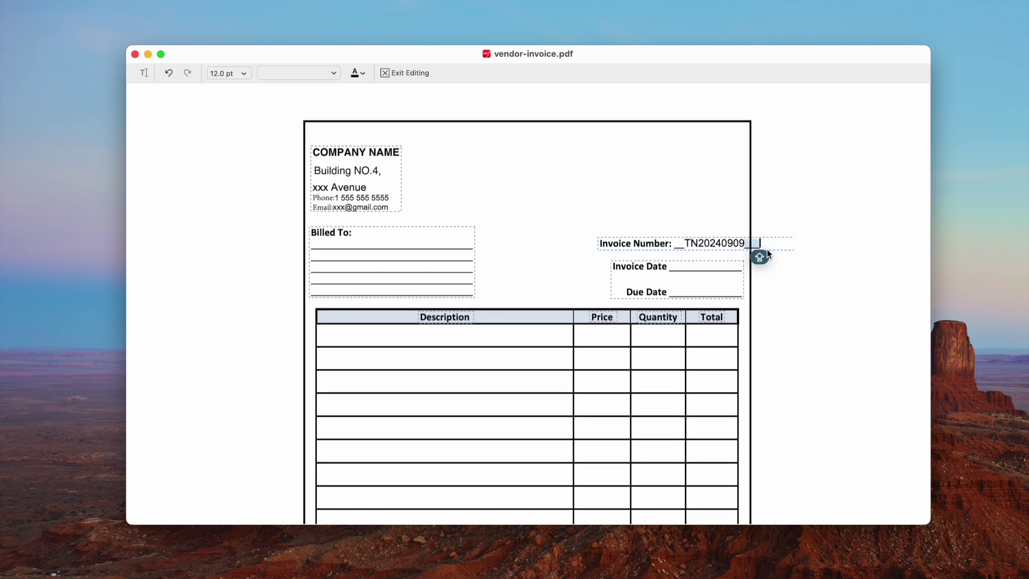
{"action": "left_click", "coordinate": [679, 245]}
{"action": "key", "text": "BackSpace"}
{"action": "key", "text": "BackSpace"}
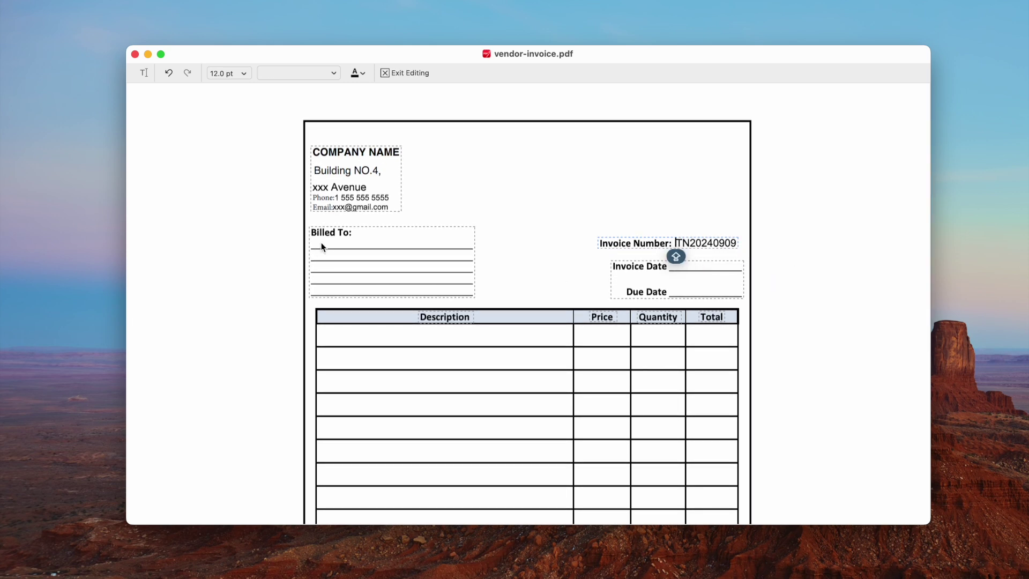
{"action": "scroll", "coordinate": [321, 243], "scroll_direction": "down", "scroll_amount": 1}
- Relabel Description as Product Name and Tax as Discount, then exit editing
{"action": "double_click", "coordinate": [444, 275]}
{"action": "type", "text": "Produc"}
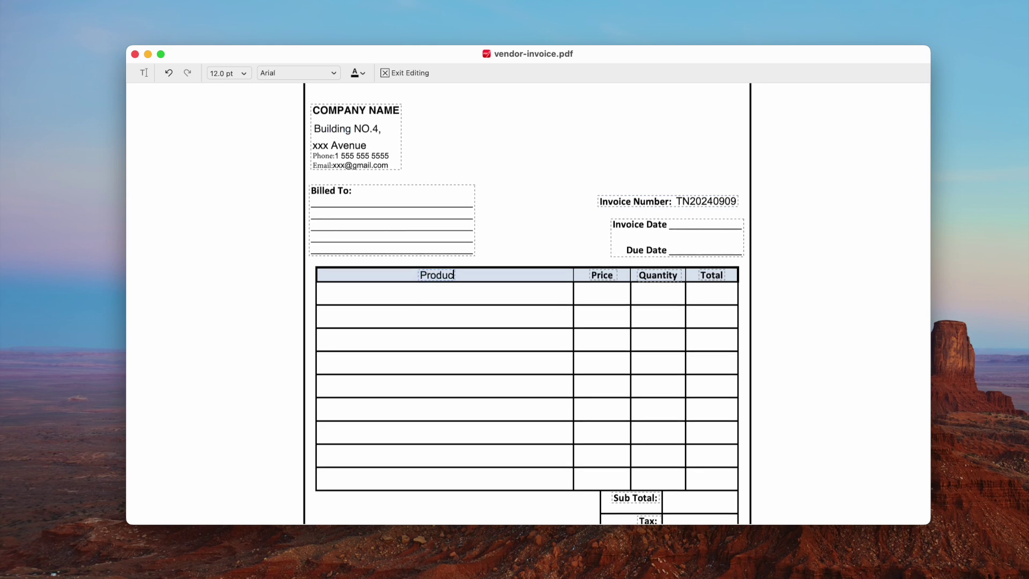
{"action": "type", "text": "t Name"}
{"action": "scroll", "coordinate": [523, 321], "scroll_direction": "down", "scroll_amount": 2}
{"action": "double_click", "coordinate": [646, 521]}
{"action": "type", "text": "Discount:"}
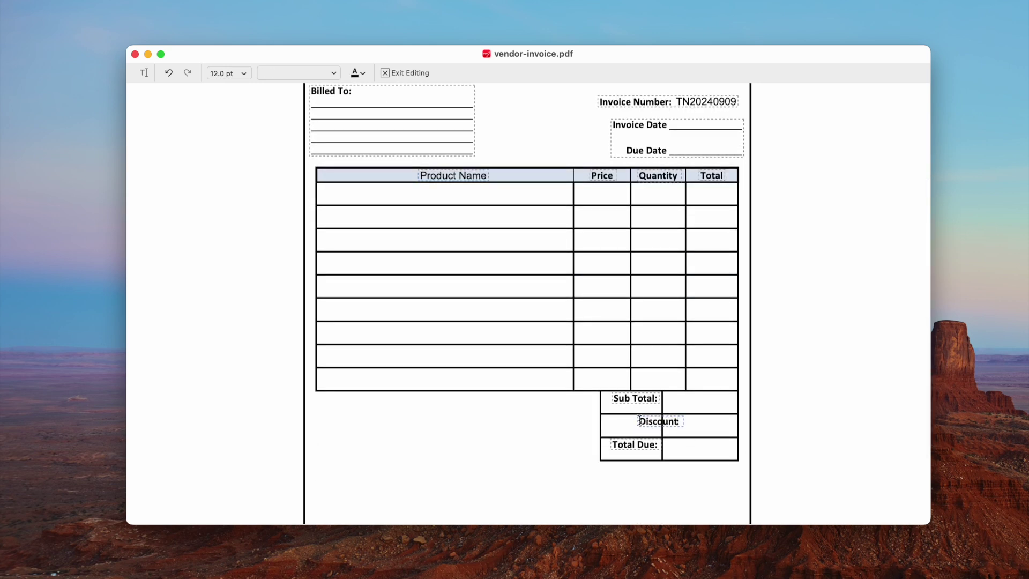
{"action": "key", "text": "super+a"}
{"action": "left_click", "coordinate": [552, 424]}
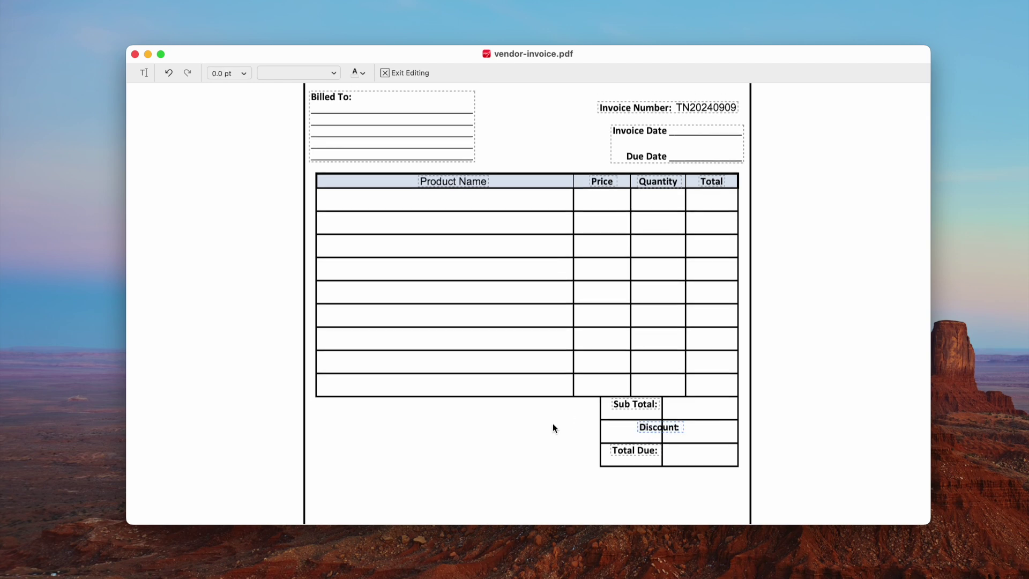
{"action": "scroll", "coordinate": [552, 423], "scroll_direction": "up", "scroll_amount": 4}
{"action": "left_click", "coordinate": [404, 72]}
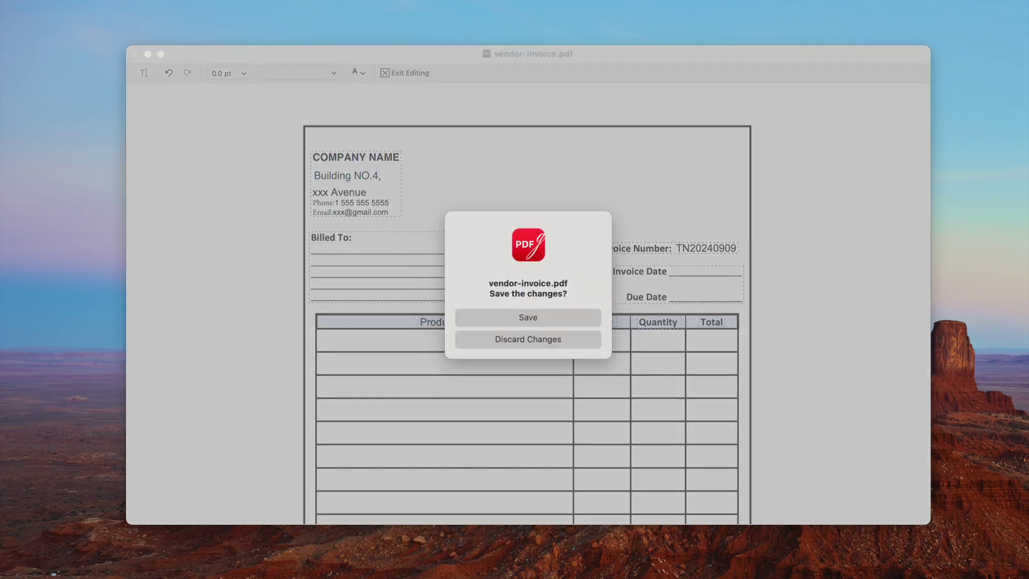
- Save the text edits and enter the first row's price $8.9 and quantity 30
{"action": "key", "text": "Return"}
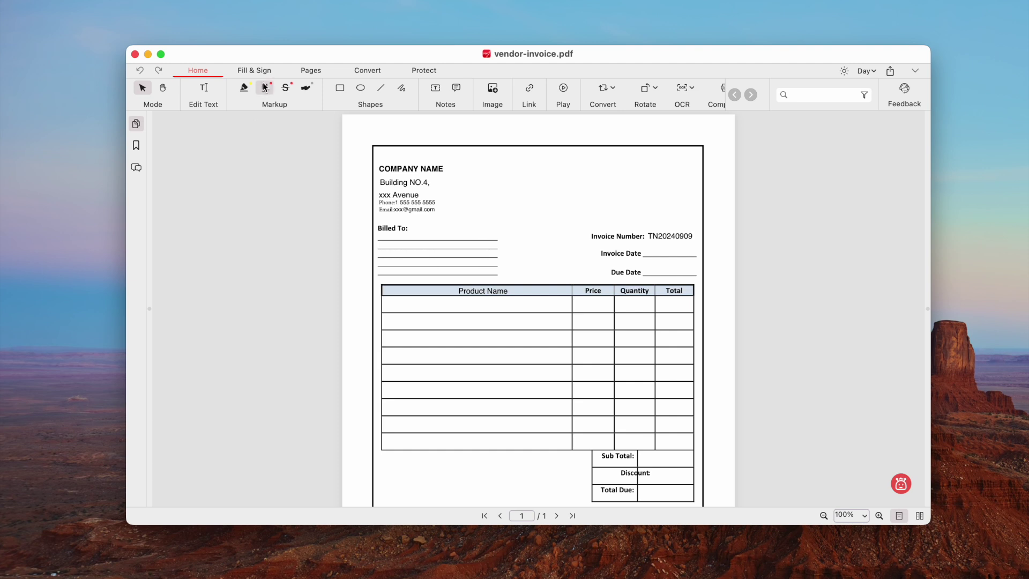
{"action": "left_click", "coordinate": [254, 70]}
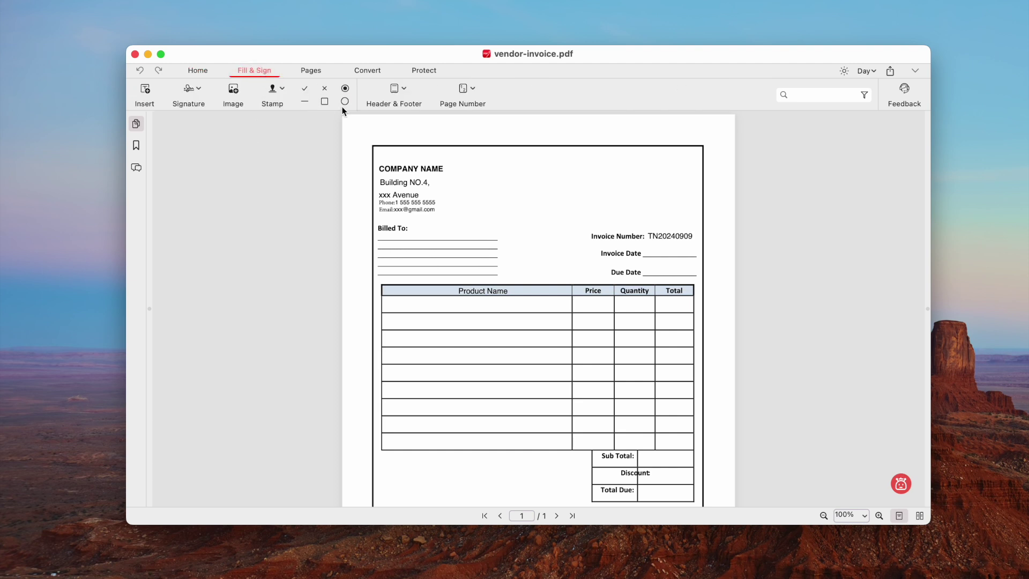
{"action": "left_click", "coordinate": [145, 91]}
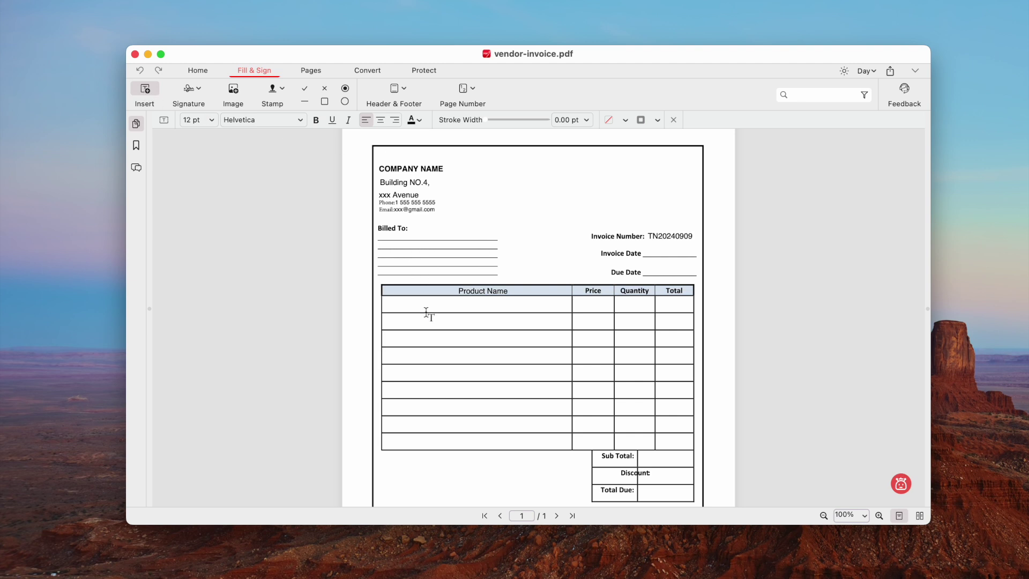
{"action": "left_click", "coordinate": [588, 306]}
{"action": "type", "text": "$8.9"}
{"action": "left_click", "coordinate": [635, 306]}
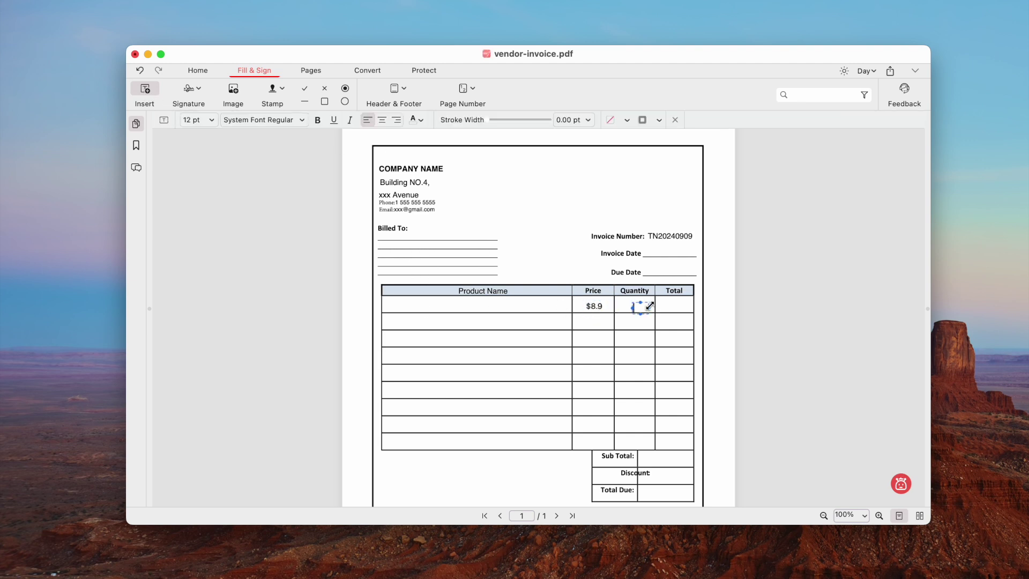
{"action": "type", "text": "30"}
- Enter prices $9 and $10 with quantities 50 and 80 in rows two and three
{"action": "left_click", "coordinate": [595, 323]}
{"action": "type", "text": "$9"}
{"action": "left_click", "coordinate": [635, 323]}
{"action": "type", "text": "50"}
{"action": "left_click", "coordinate": [593, 340]}
{"action": "type", "text": "$10"}
{"action": "left_click", "coordinate": [636, 340]}
{"action": "type", "text": "3"}
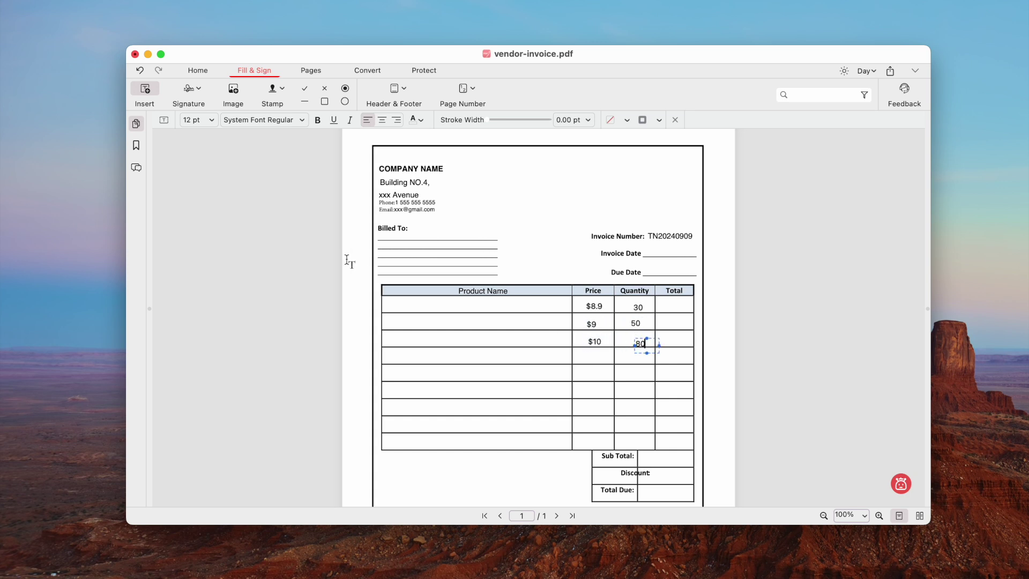
- Realign the added price and quantity boxes, then deselect them
{"action": "left_click", "coordinate": [599, 311]}
{"action": "left_click", "coordinate": [635, 310]}
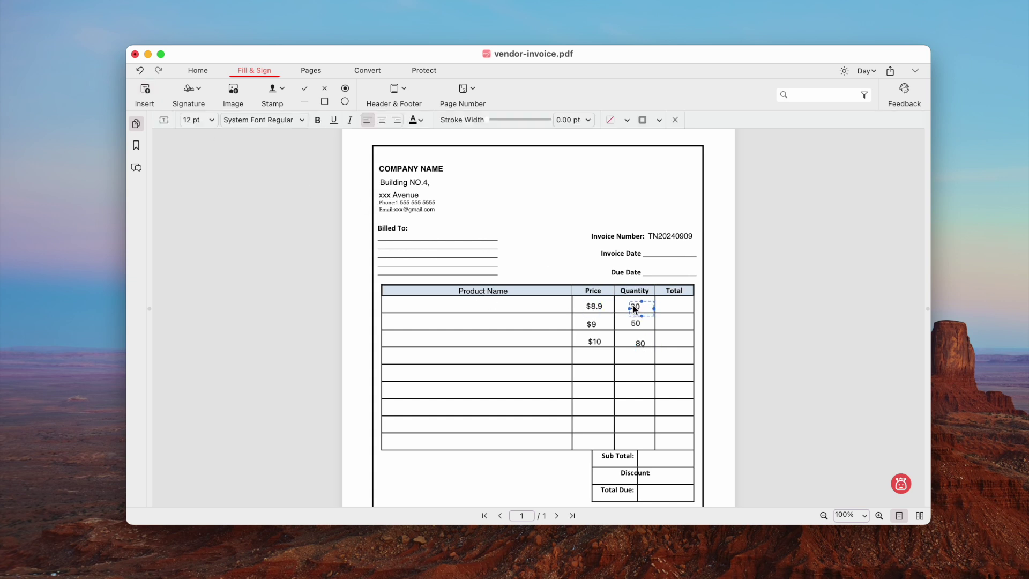
{"action": "left_click", "coordinate": [635, 341]}
{"action": "left_click", "coordinate": [599, 341]}
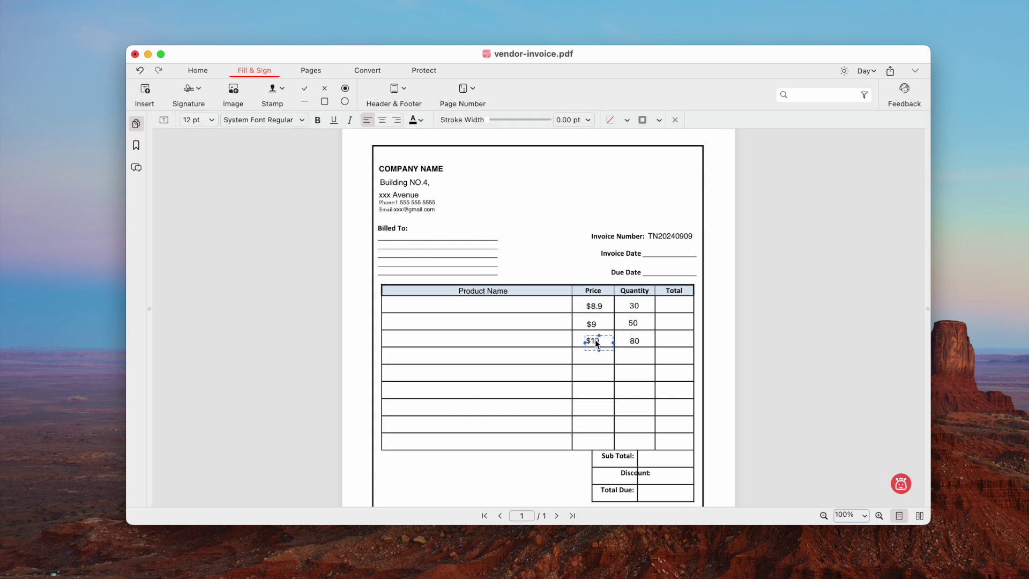
{"action": "left_click", "coordinate": [593, 324]}
{"action": "left_click", "coordinate": [640, 359]}
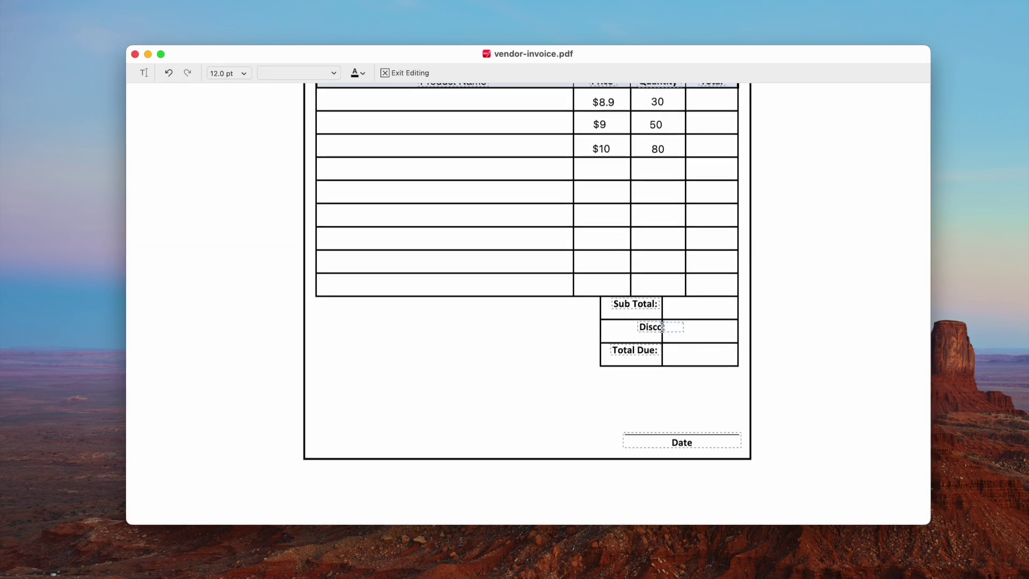
- Delete the Discount label text and exit text editing without saving the change
{"action": "key", "text": "BackSpace"}
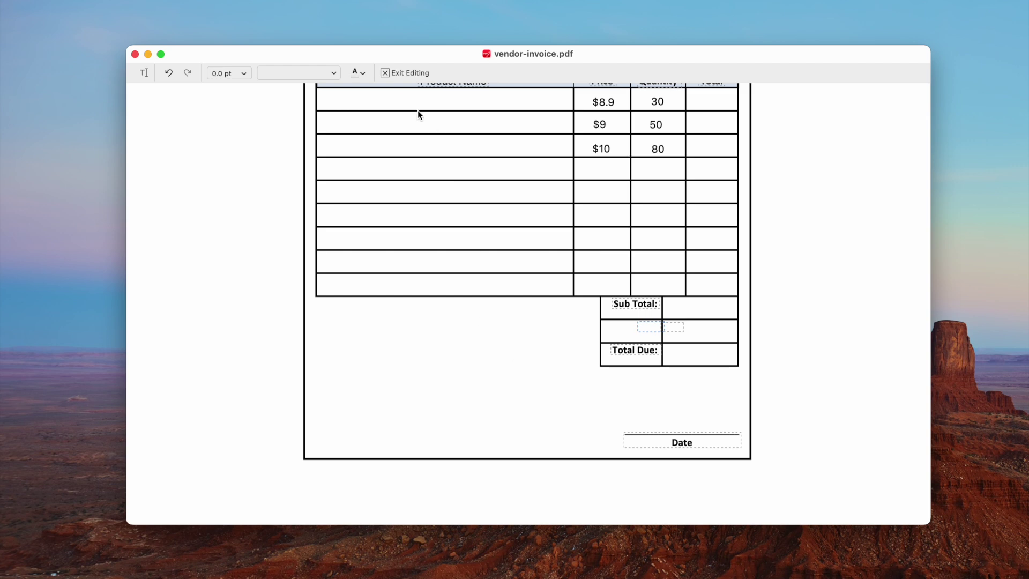
{"action": "left_click", "coordinate": [404, 72]}
{"action": "left_click", "coordinate": [528, 317]}
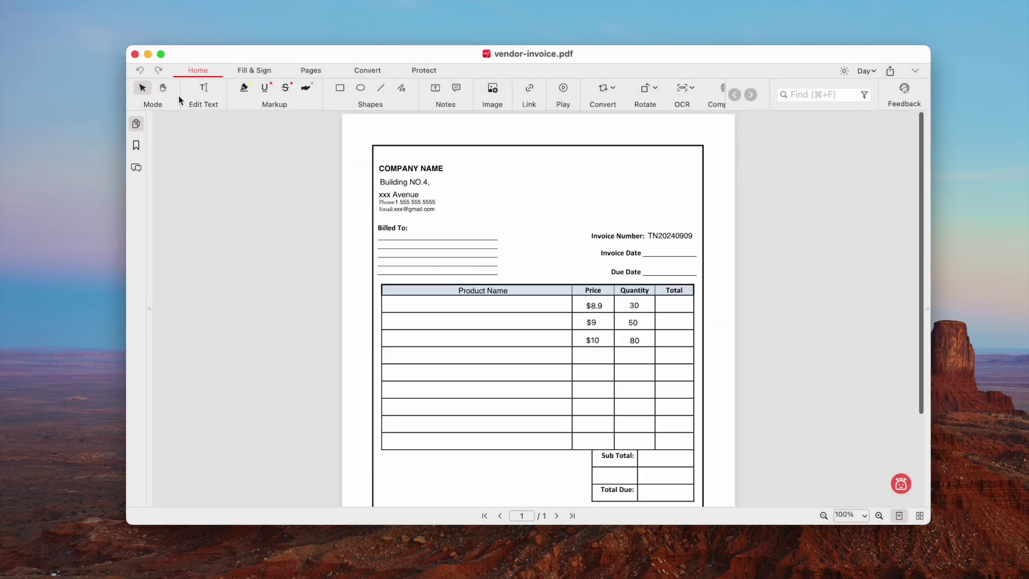
- Add a bold 10 pt 'Discount' text box in the blank cell above Total Due
{"action": "left_click", "coordinate": [255, 69]}
{"action": "left_click", "coordinate": [139, 89]}
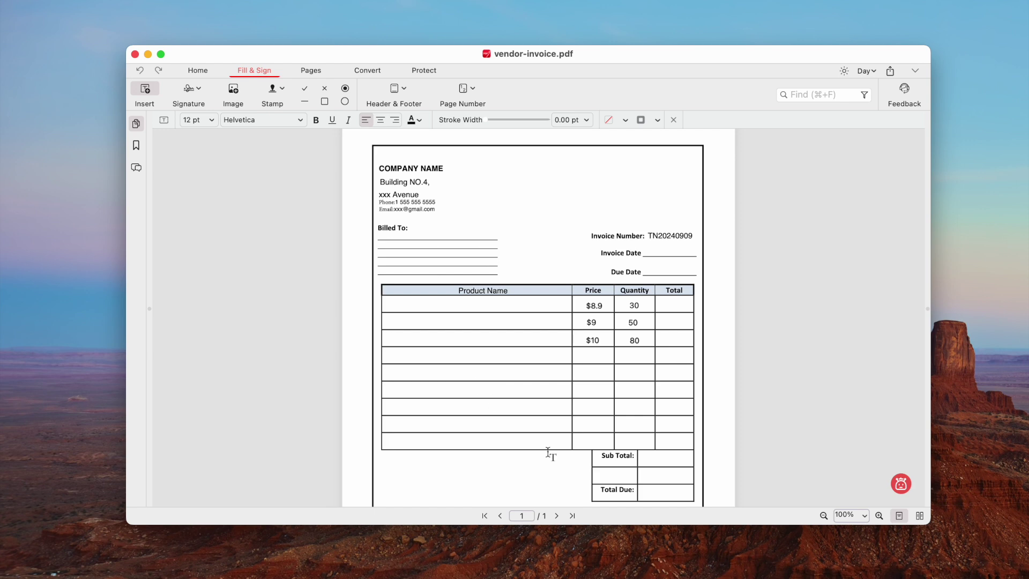
{"action": "left_click", "coordinate": [602, 478]}
{"action": "type", "text": "Discount"}
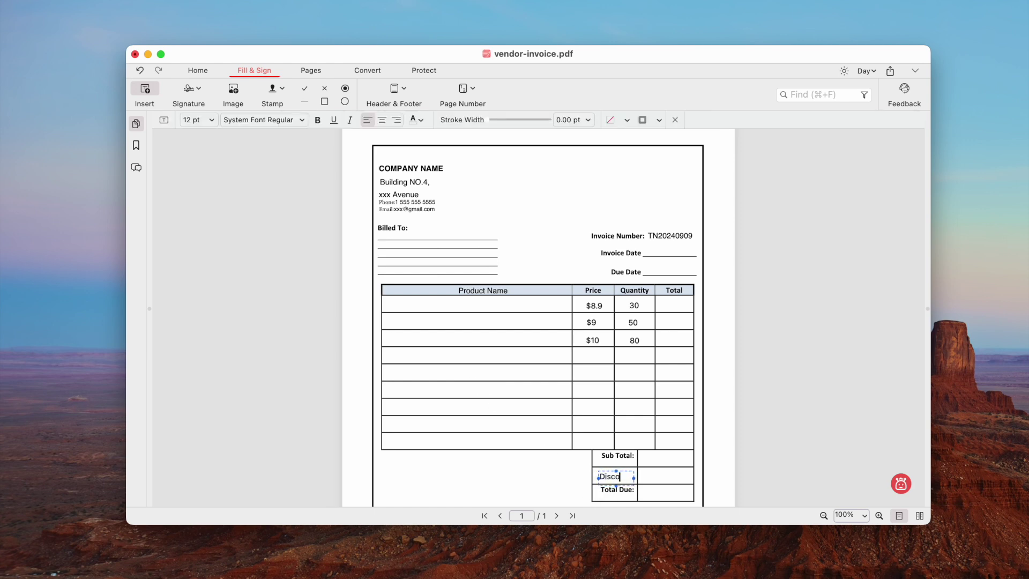
{"action": "left_click", "coordinate": [318, 120]}
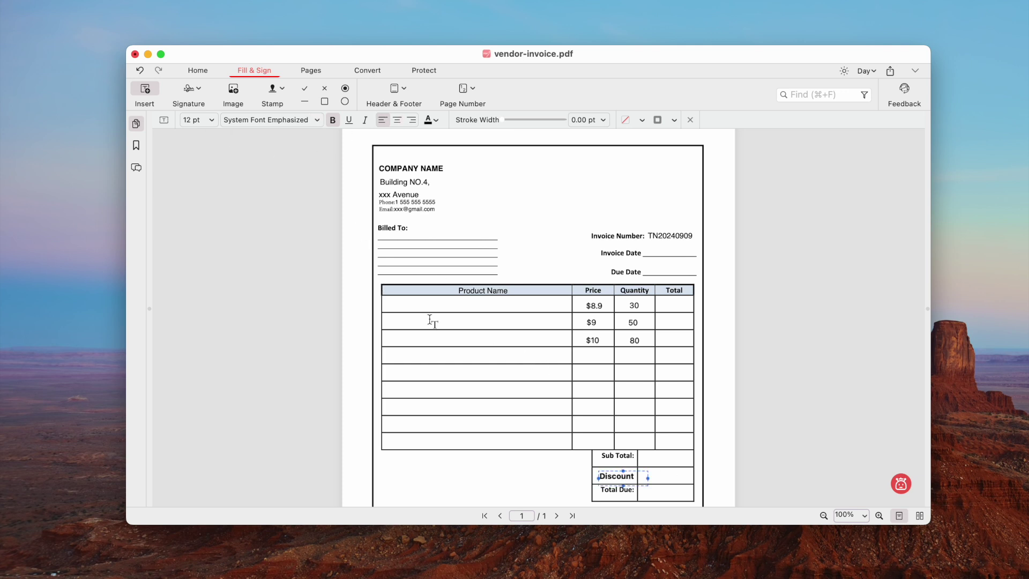
{"action": "left_click", "coordinate": [212, 121]}
{"action": "left_click", "coordinate": [222, 164]}
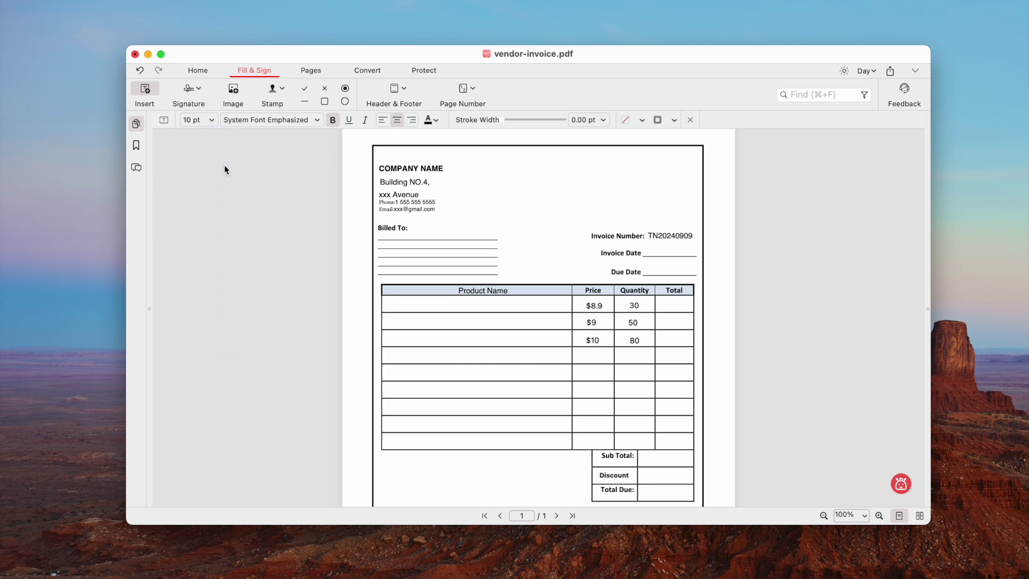
{"action": "left_click", "coordinate": [615, 474]}
{"action": "left_click", "coordinate": [707, 443]}
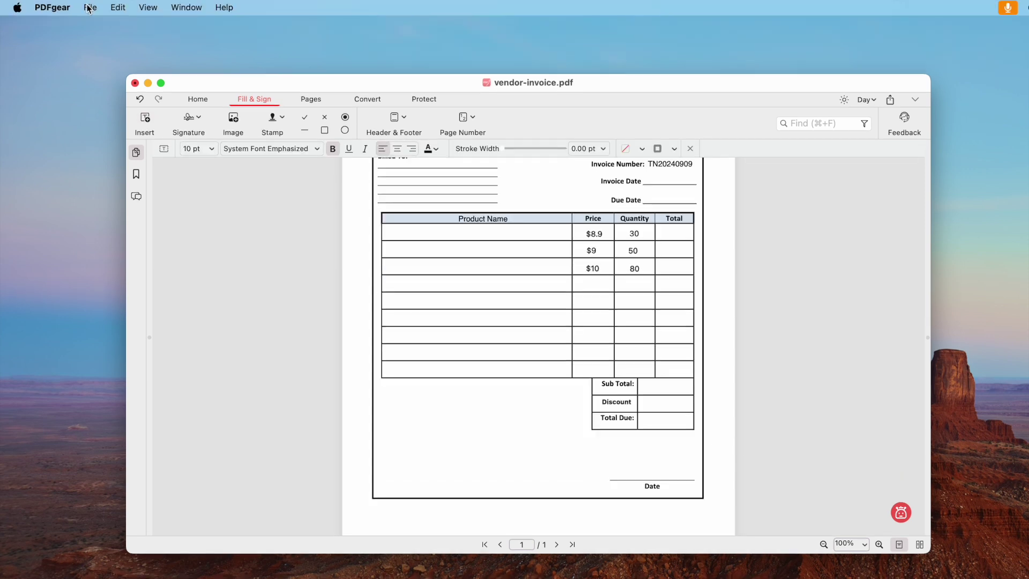
{"action": "left_click", "coordinate": [90, 7]}
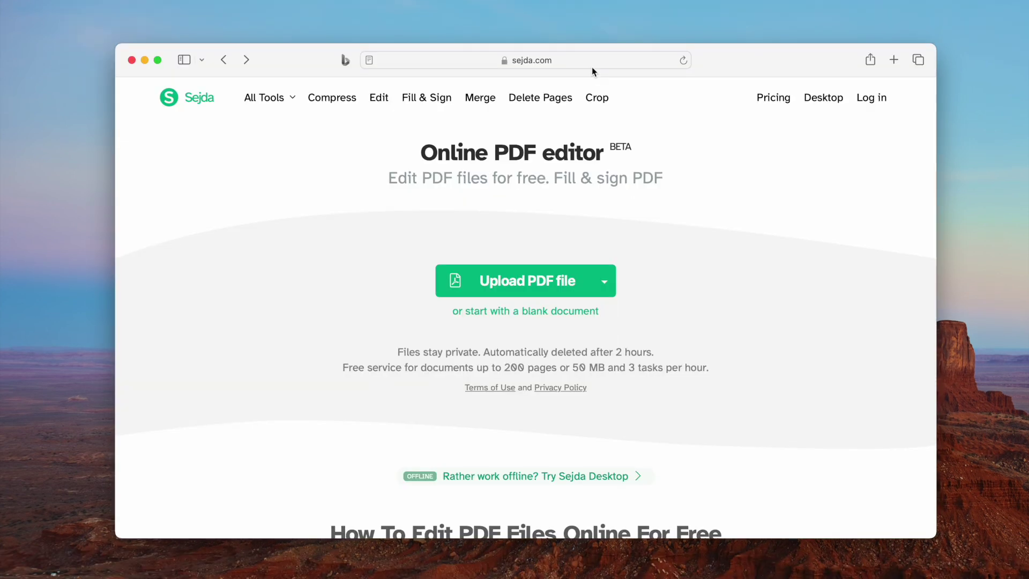
- Upload the vendor invoice PDF into Sejda's online PDF editor
{"action": "left_click", "coordinate": [591, 60]}
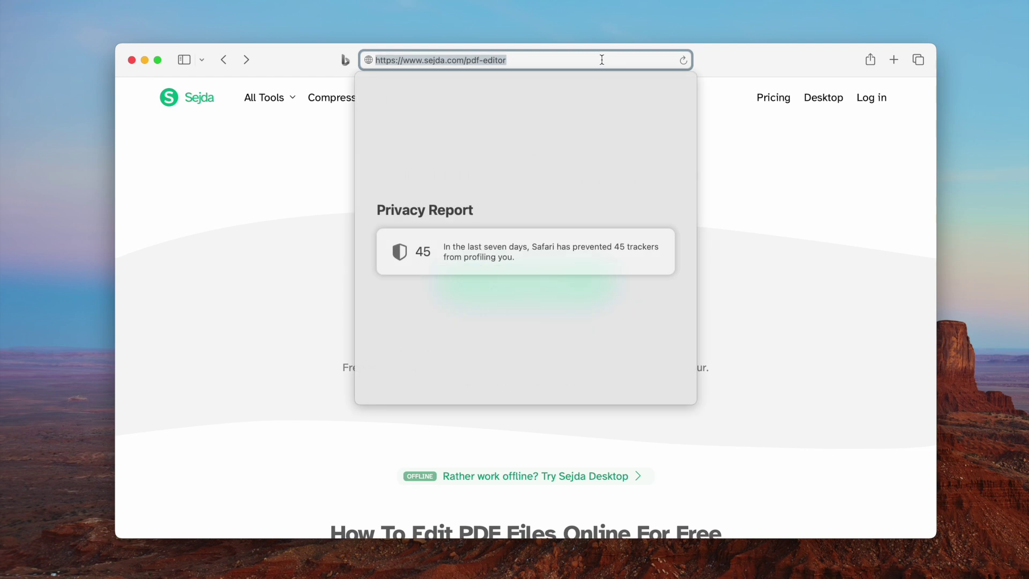
{"action": "left_click", "coordinate": [602, 60]}
{"action": "key", "text": "Return"}
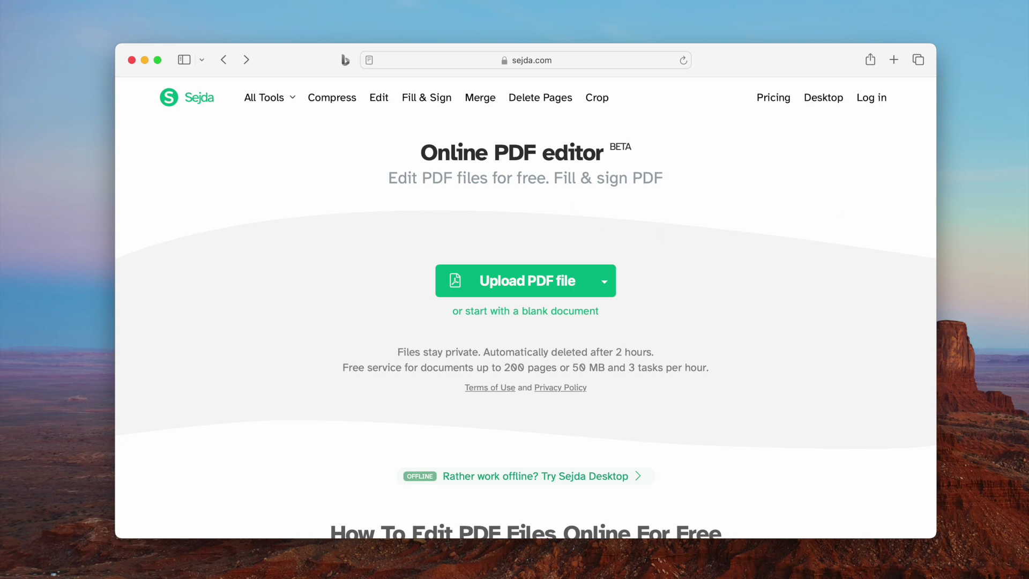
{"action": "left_click", "coordinate": [495, 281]}
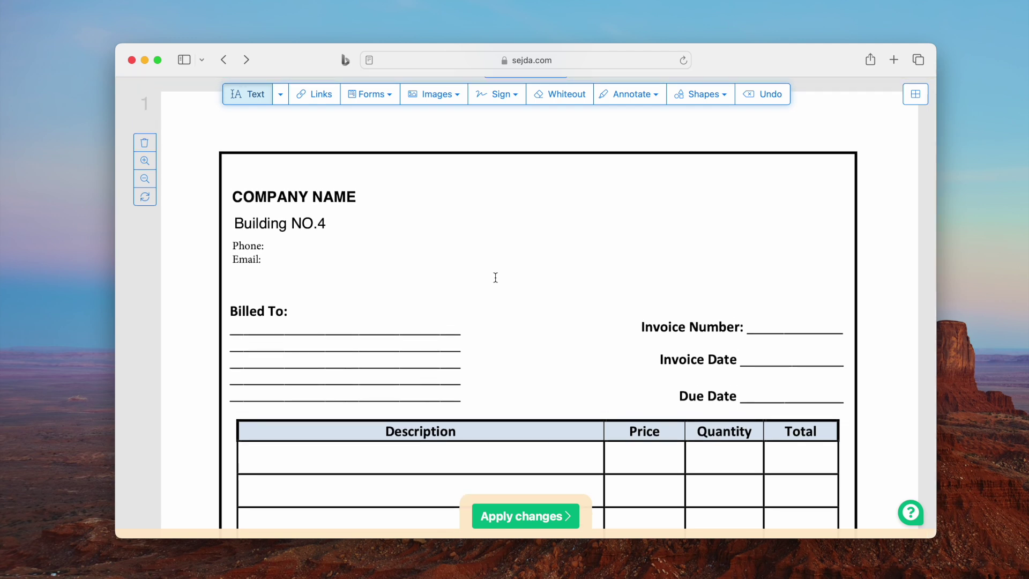
- Extend the address to 'Building NO.4, XXX Avenue' and add the phone number and email
{"action": "left_click", "coordinate": [325, 222]}
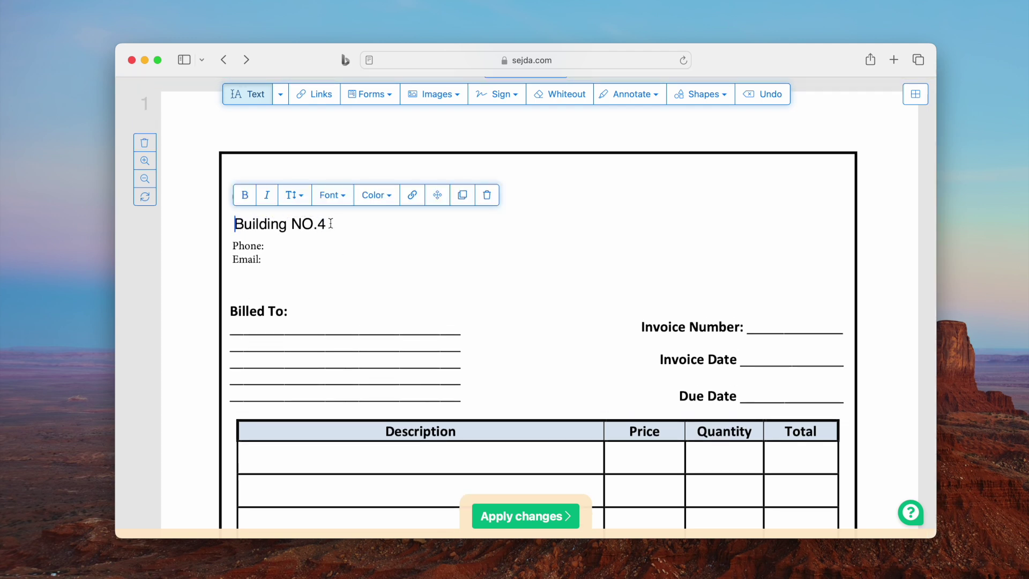
{"action": "type", "text": ", XXX Avenue"}
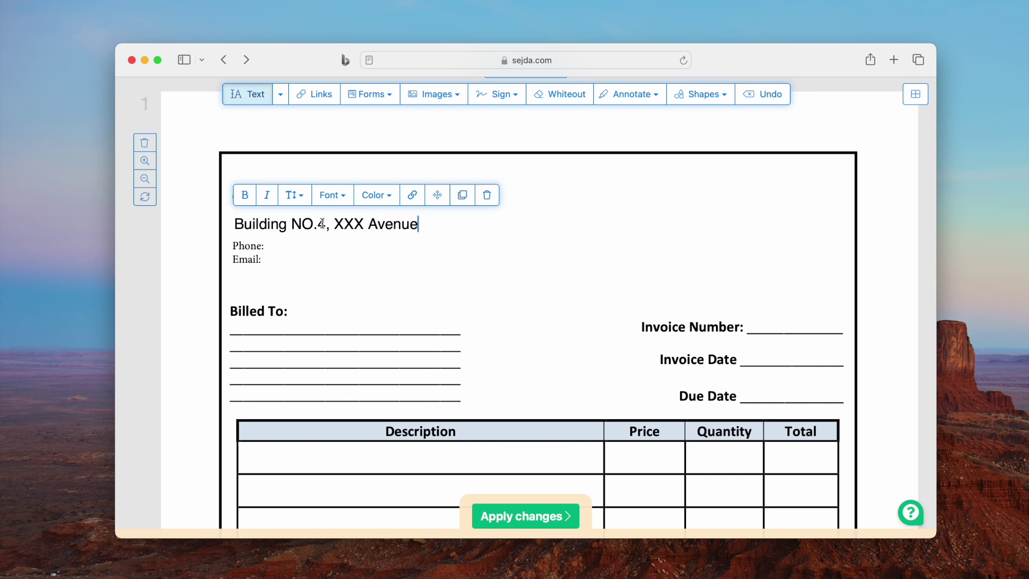
{"action": "left_click", "coordinate": [308, 246]}
{"action": "left_click", "coordinate": [579, 213]}
{"action": "left_click", "coordinate": [266, 245]}
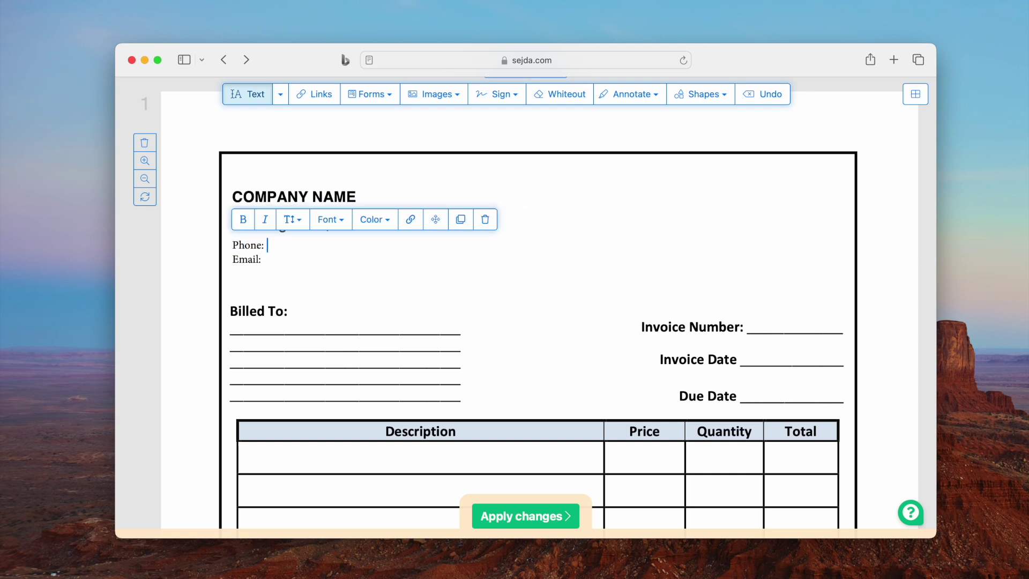
{"action": "type", "text": "555 555 555"}
{"action": "left_click", "coordinate": [257, 258]}
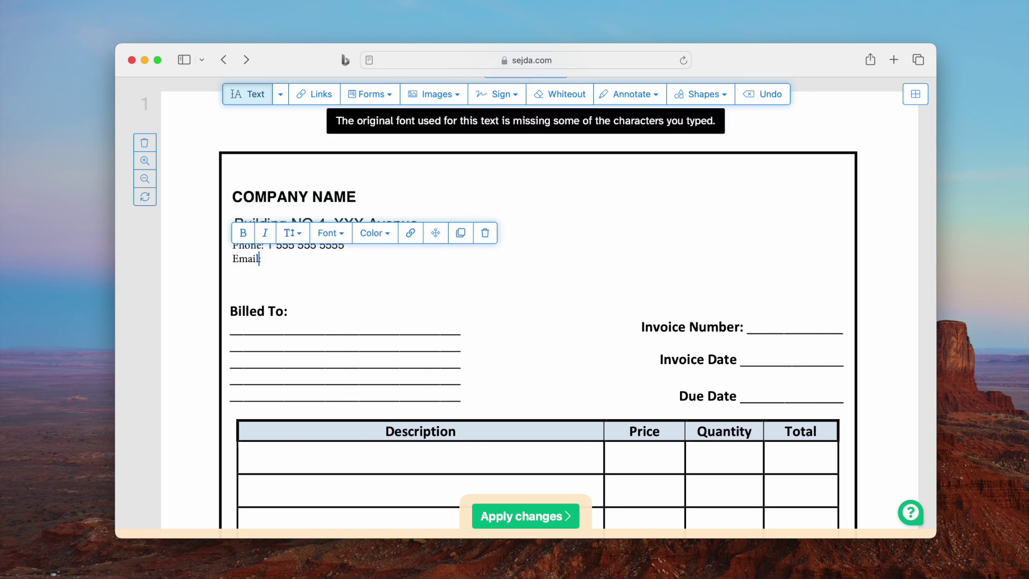
{"action": "type", "text": "mail.com"}
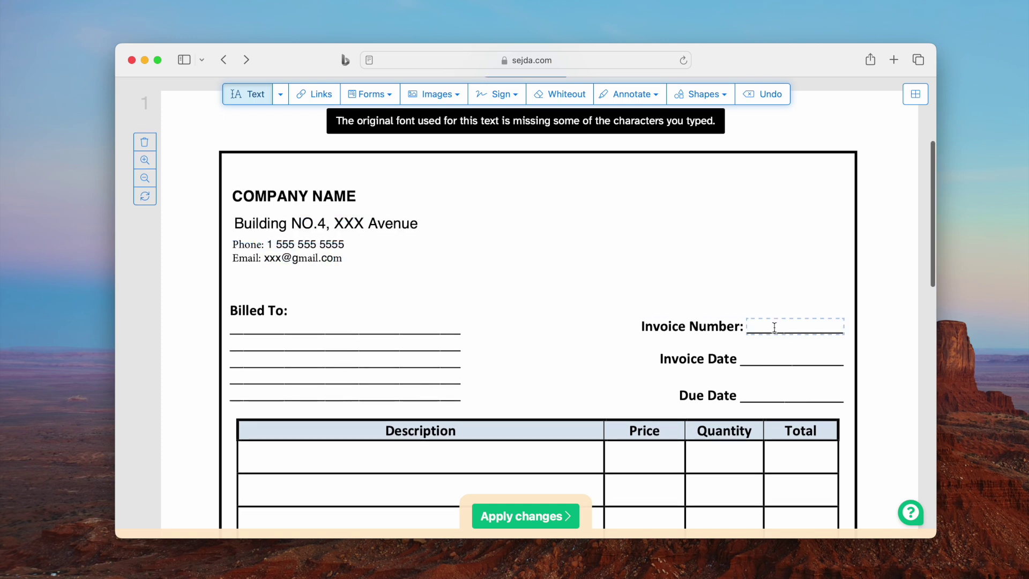
{"action": "left_click", "coordinate": [773, 326]}
{"action": "type", "text": "T"}
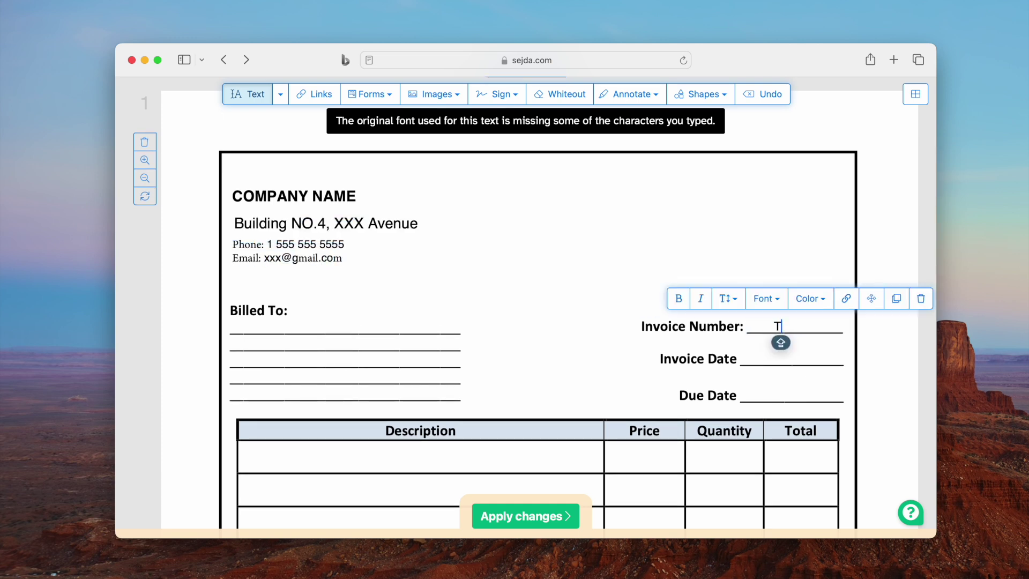
{"action": "type", "text": "N20240909"}
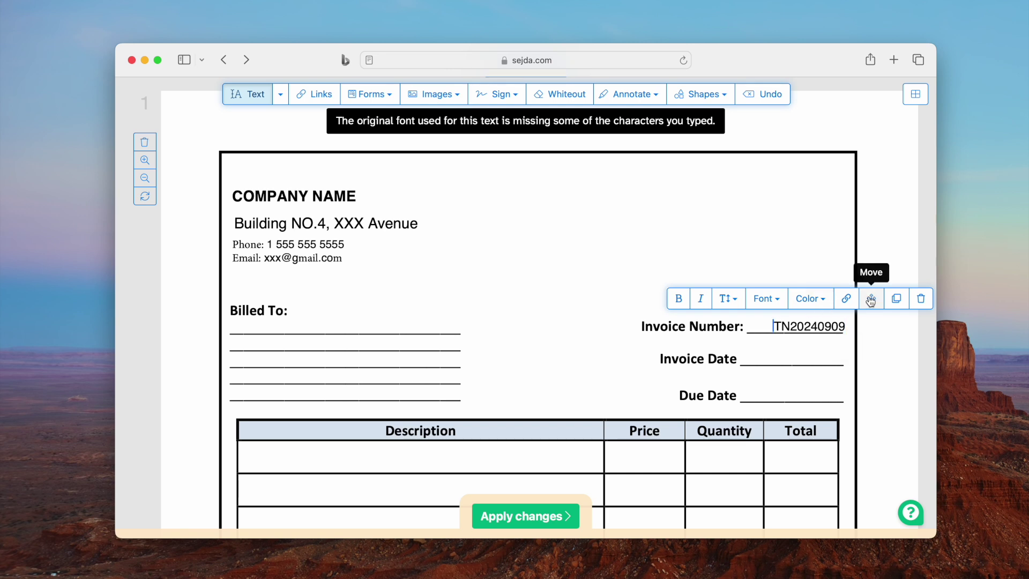
- Place invoice number TN20240909 and add the Sep and Oct 2024 invoice and due dates
{"action": "left_click_drag", "start_coordinate": [871, 299], "coordinate": [852, 325]}
{"action": "left_click", "coordinate": [784, 356]}
{"action": "type", "text": "Se"}
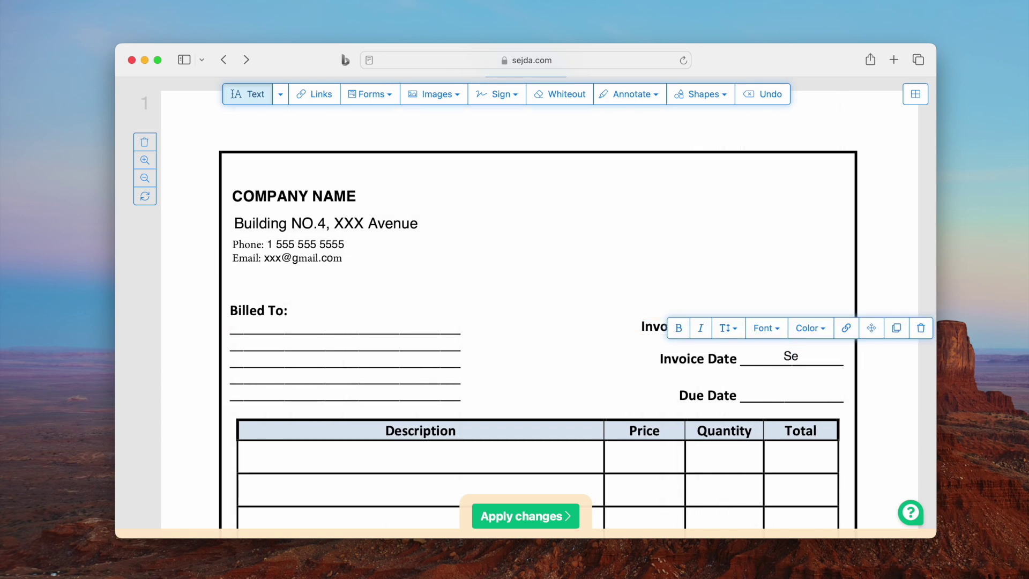
{"action": "type", "text": " 2024"}
{"action": "left_click", "coordinate": [783, 386]}
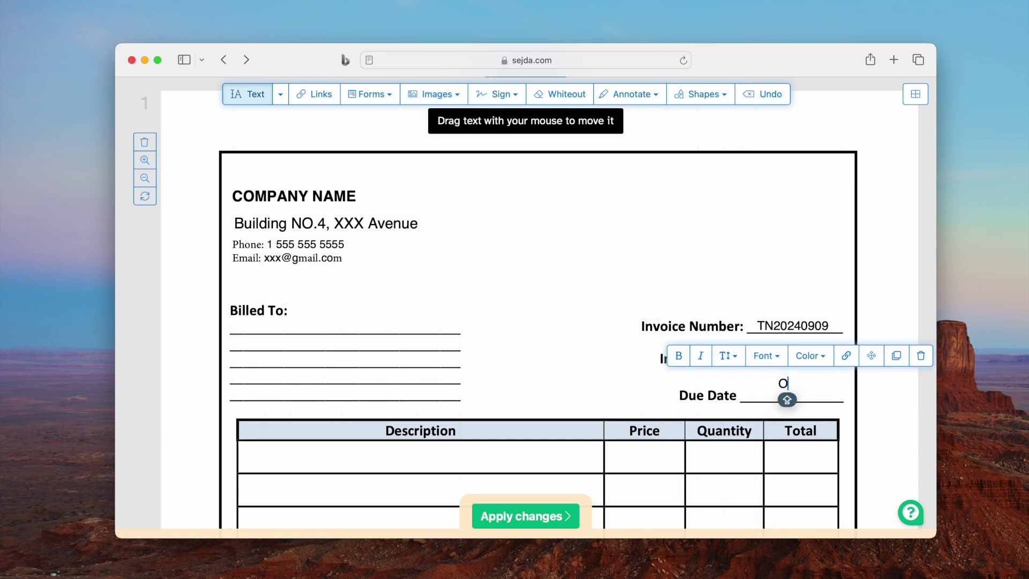
{"action": "type", "text": "Oct 9th, 2024"}
{"action": "scroll", "coordinate": [514, 322], "scroll_direction": "down", "scroll_amount": 5}
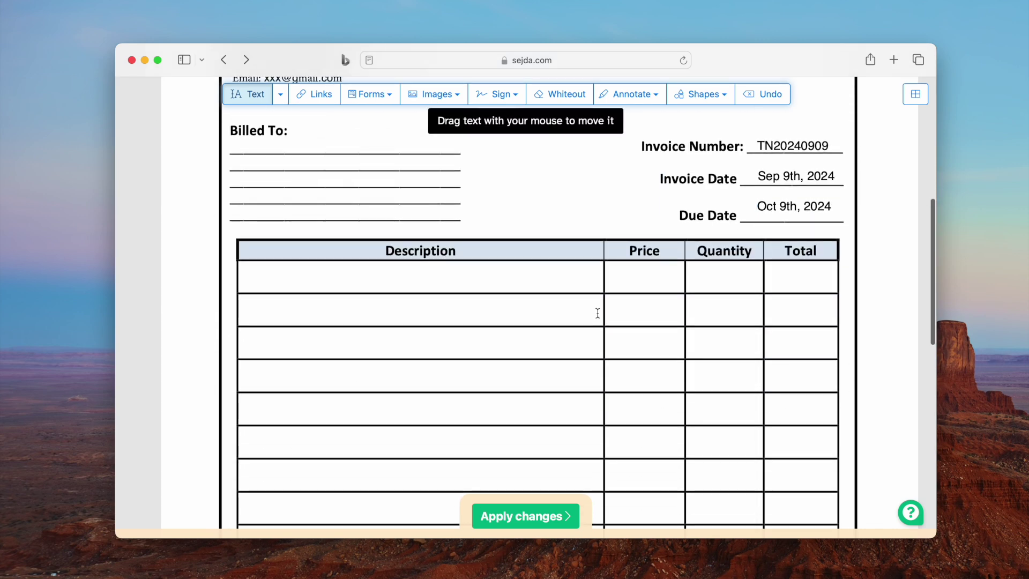
- Enter prices 6.9 and 9.0 with quantity 80 in the first two table rows
{"action": "left_click", "coordinate": [644, 277]}
{"action": "type", "text": "6.9"}
{"action": "left_click", "coordinate": [723, 279]}
{"action": "type", "text": "80"}
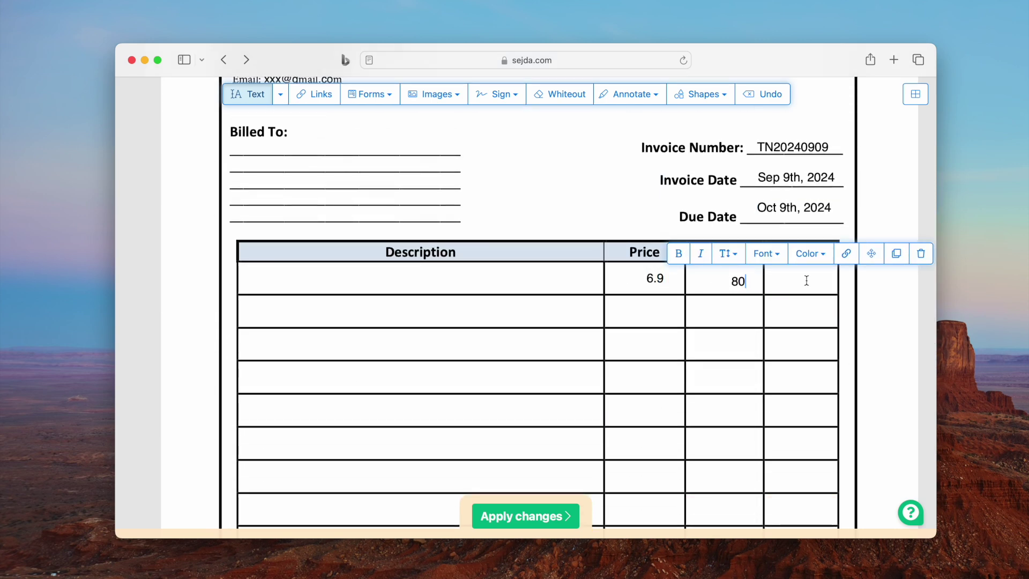
{"action": "left_click", "coordinate": [651, 311]}
{"action": "type", "text": "9.0"}
{"action": "left_click", "coordinate": [729, 311]}
{"action": "type", "text": "80"}
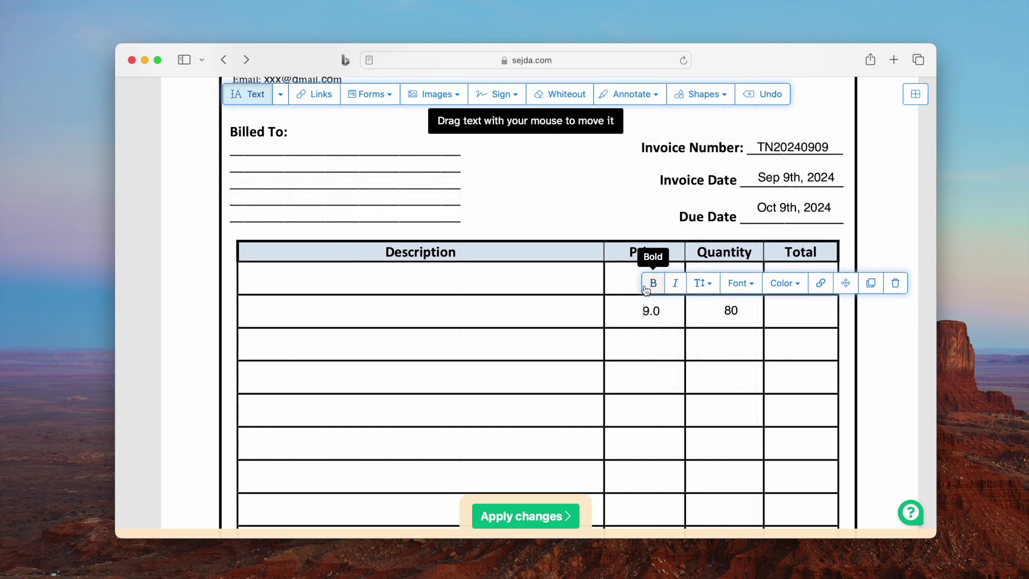
{"action": "scroll", "coordinate": [498, 289], "scroll_direction": "up", "scroll_amount": 5}
{"action": "scroll", "coordinate": [499, 289], "scroll_direction": "down", "scroll_amount": 10}
- Replace the 'Tax' label with a smaller-font 'Discount' label
{"action": "double_click", "coordinate": [710, 399]}
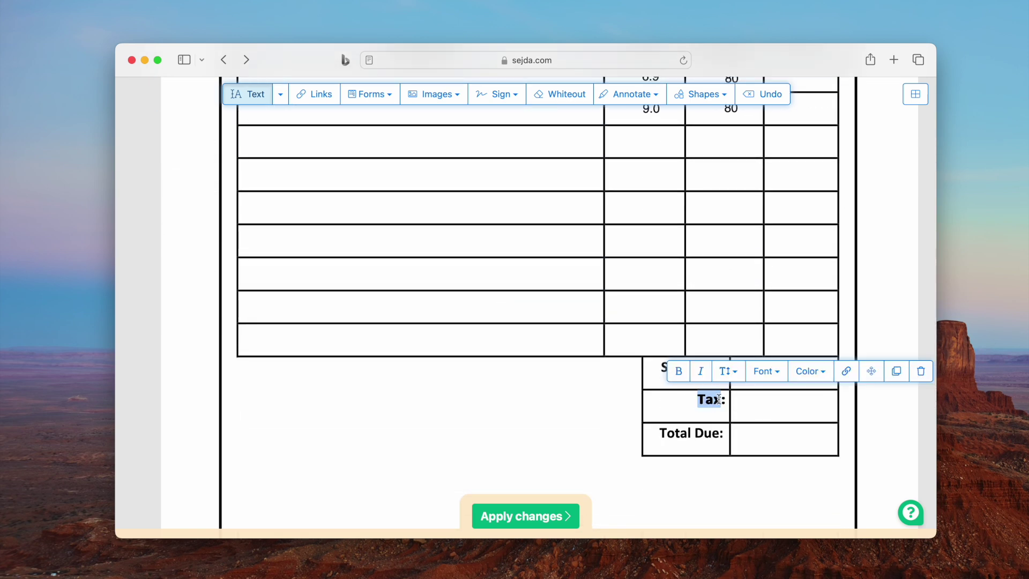
{"action": "type", "text": "Discount:"}
{"action": "left_click", "coordinate": [772, 419]}
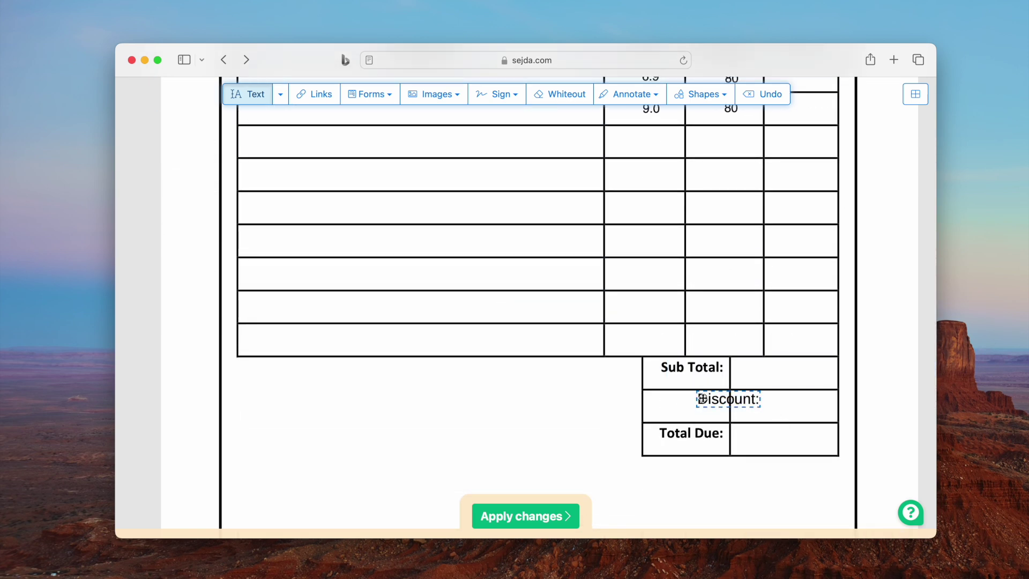
{"action": "left_click", "coordinate": [702, 399]}
{"action": "left_click", "coordinate": [725, 365]}
{"action": "left_click", "coordinate": [735, 394]}
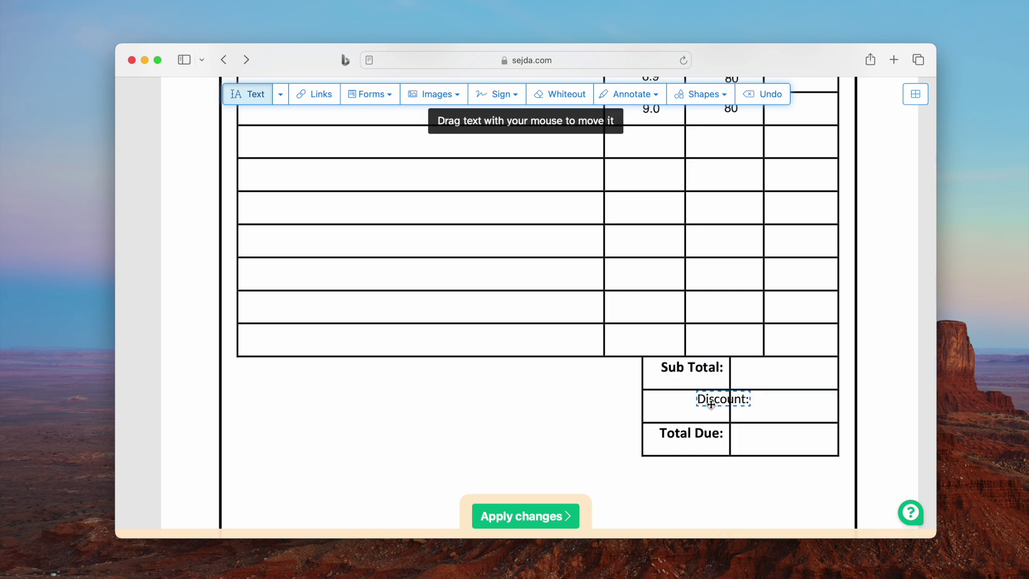
{"action": "scroll", "coordinate": [498, 289], "scroll_direction": "up", "scroll_amount": 15}
{"action": "left_click", "coordinate": [370, 230]}
{"action": "scroll", "coordinate": [286, 265], "scroll_direction": "down", "scroll_amount": 1}
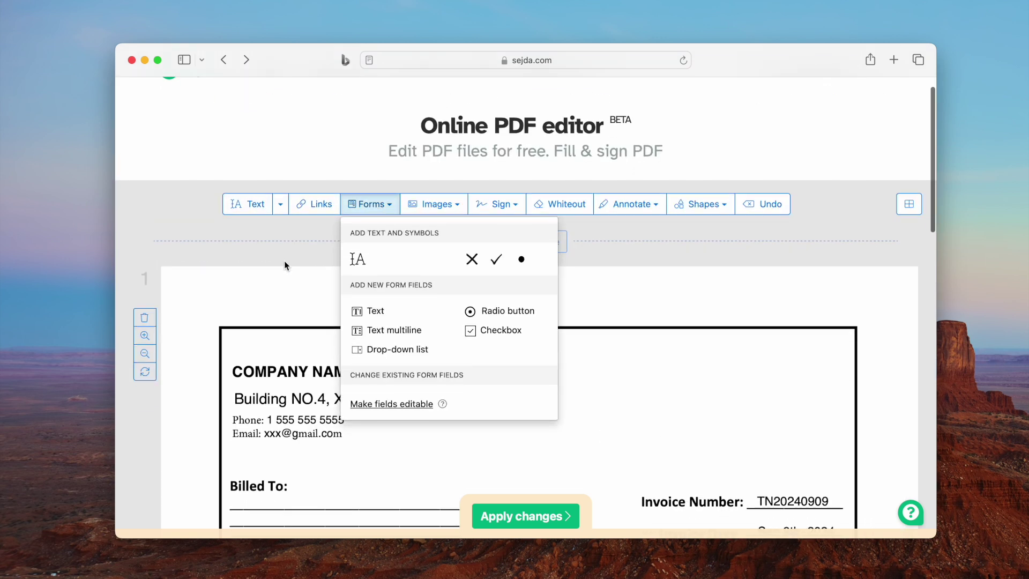
- Check the image and signature options, then apply all edits to the invoice PDF
{"action": "left_click", "coordinate": [433, 203]}
{"action": "left_click", "coordinate": [498, 203]}
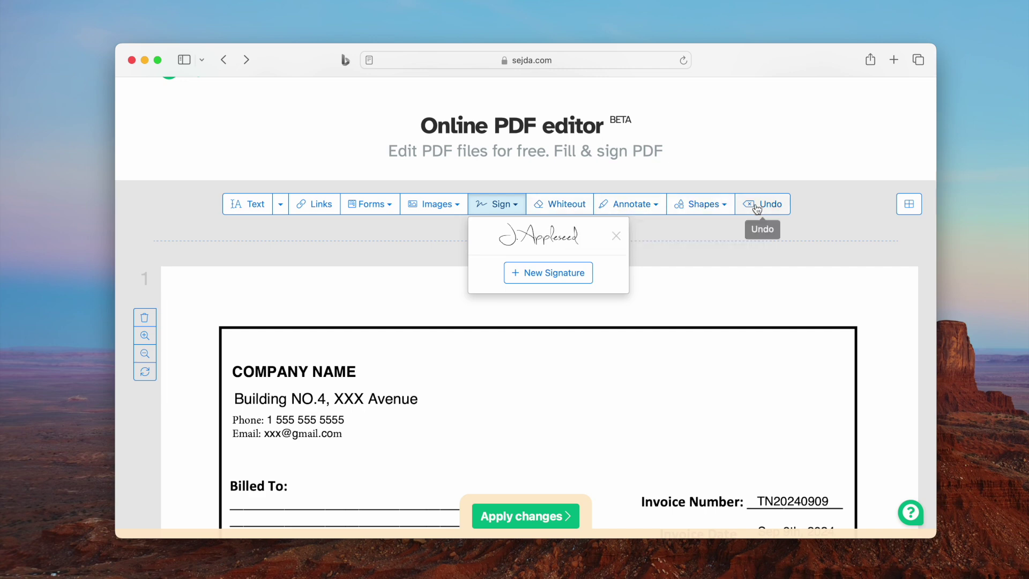
{"action": "scroll", "coordinate": [442, 253], "scroll_direction": "down", "scroll_amount": 8}
{"action": "scroll", "coordinate": [483, 370], "scroll_direction": "down", "scroll_amount": 2}
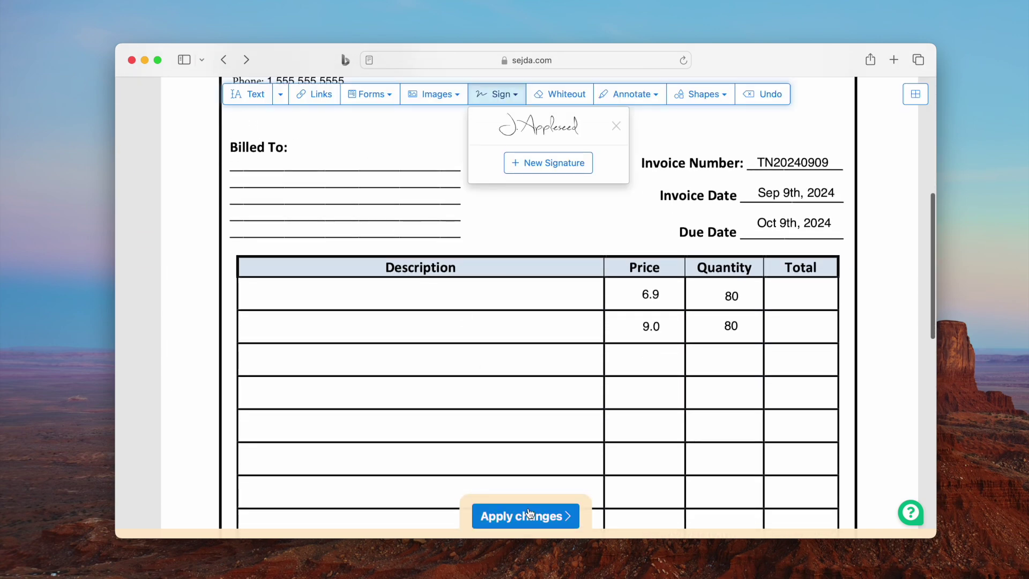
{"action": "left_click", "coordinate": [521, 515]}
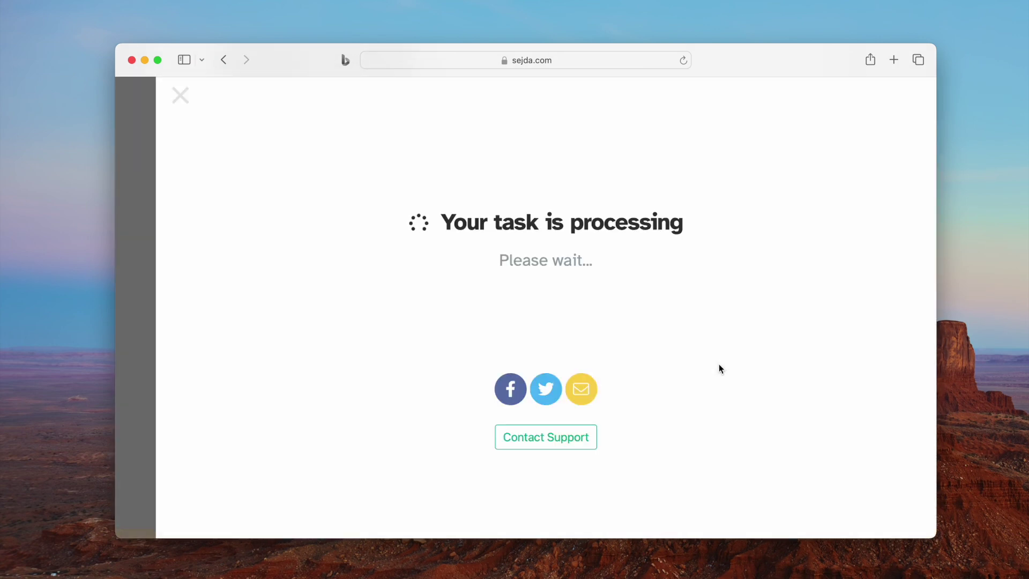